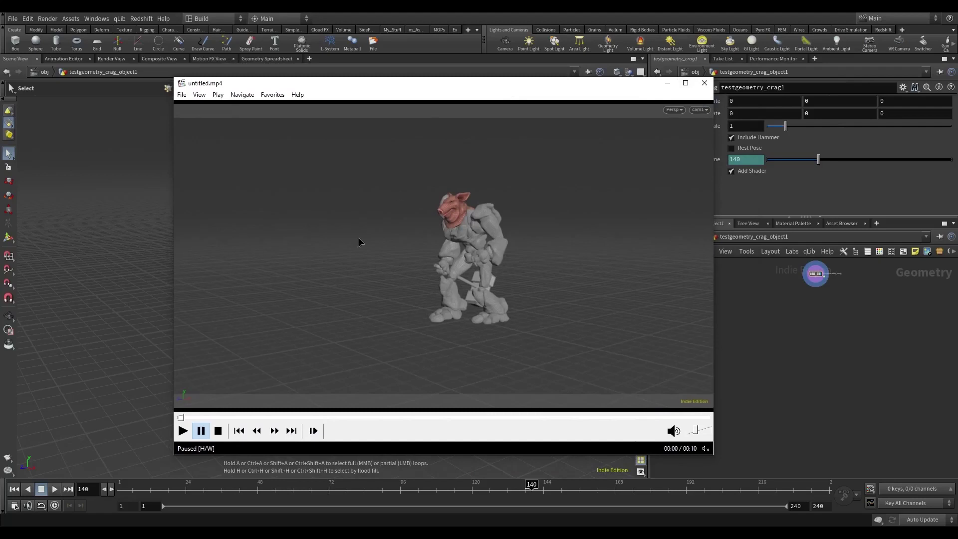
Play and pause the untitled.mp4 preview of the pig-headed crag, then close the player.
left_click(184, 431)
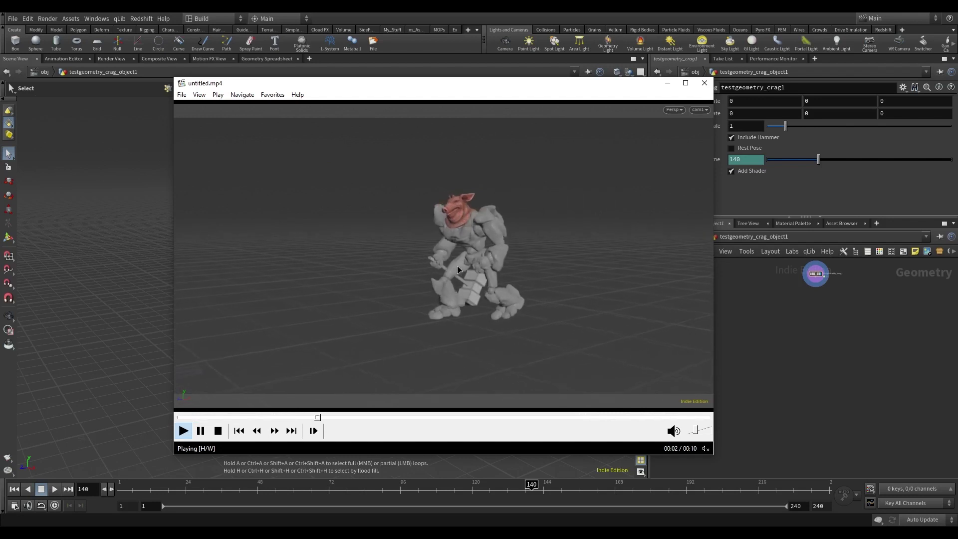
left_click(389, 310)
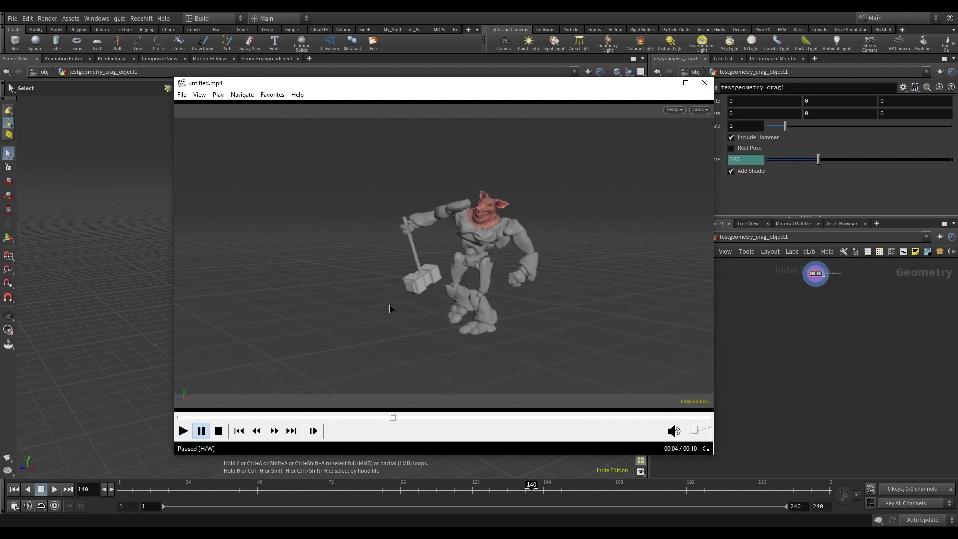
left_click(704, 84)
Orbit and zoom around the crag and inspect testgeometry_crag1's geometry info.
key("Escape")
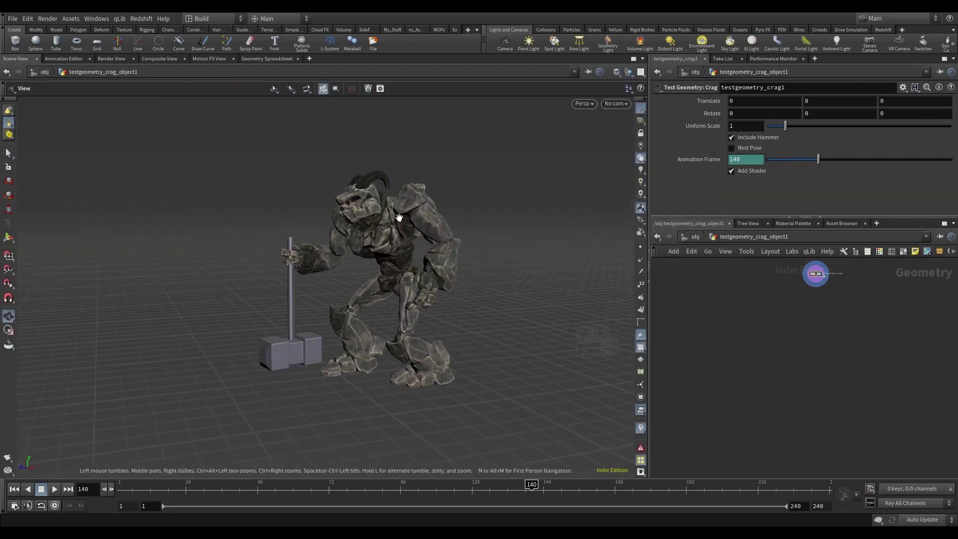
left_click_drag(399, 218, 495, 256)
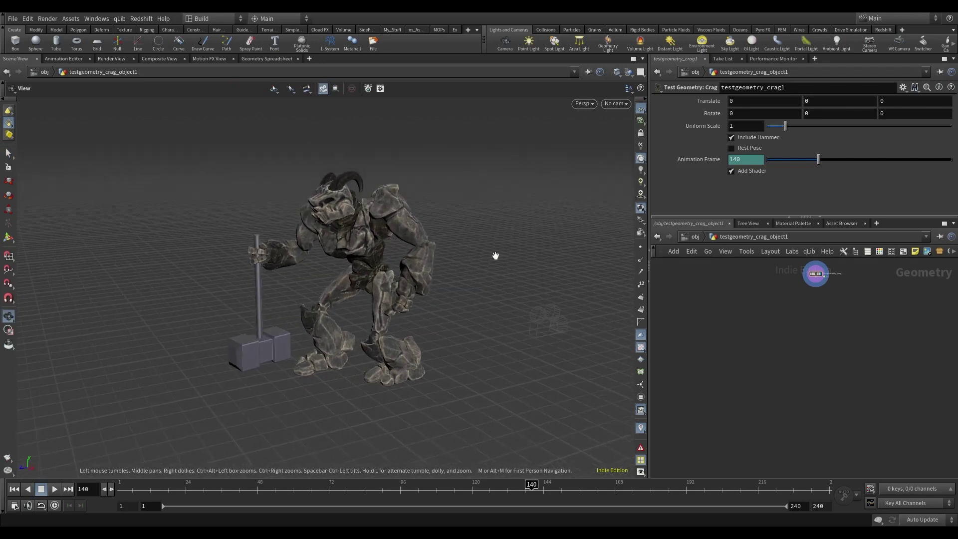
key("s")
scroll(804, 379, "up", 2)
scroll(768, 394, "up", 3)
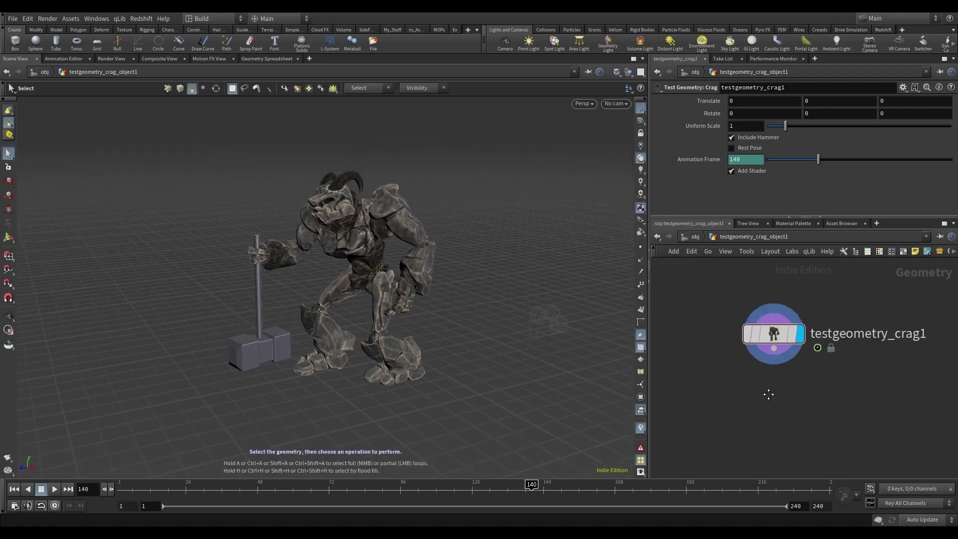
middle_click(772, 339)
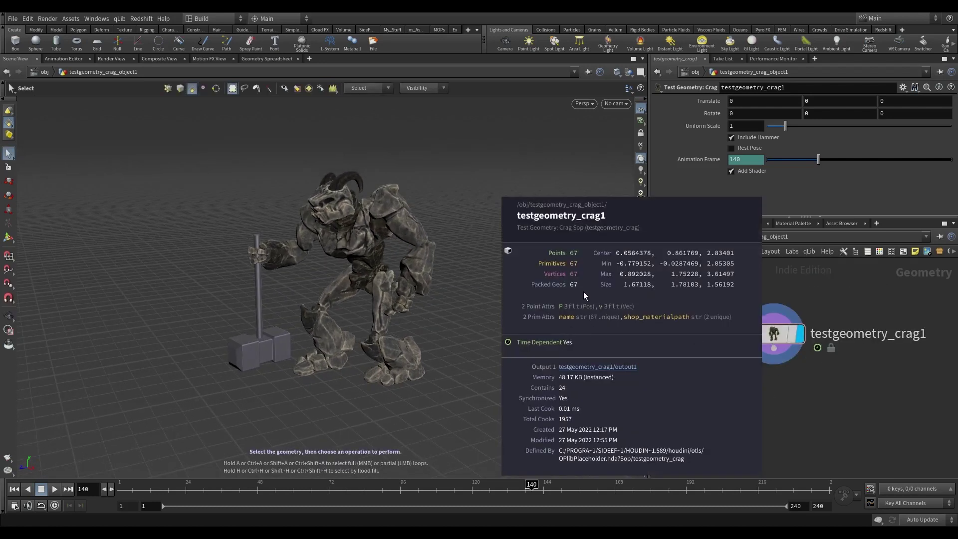
Add unpack1 below testgeometry_crag1, wired to its output.
key("Tab")
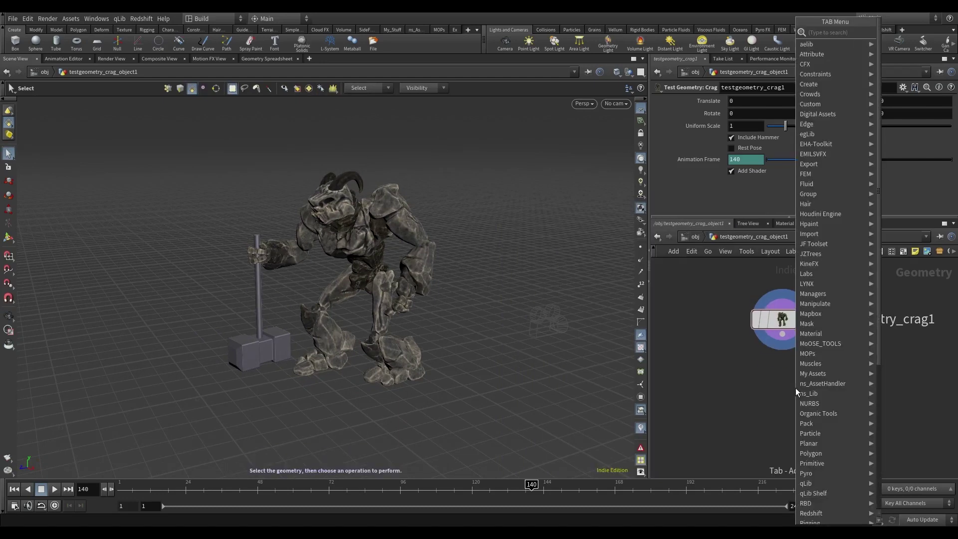
left_click(739, 43)
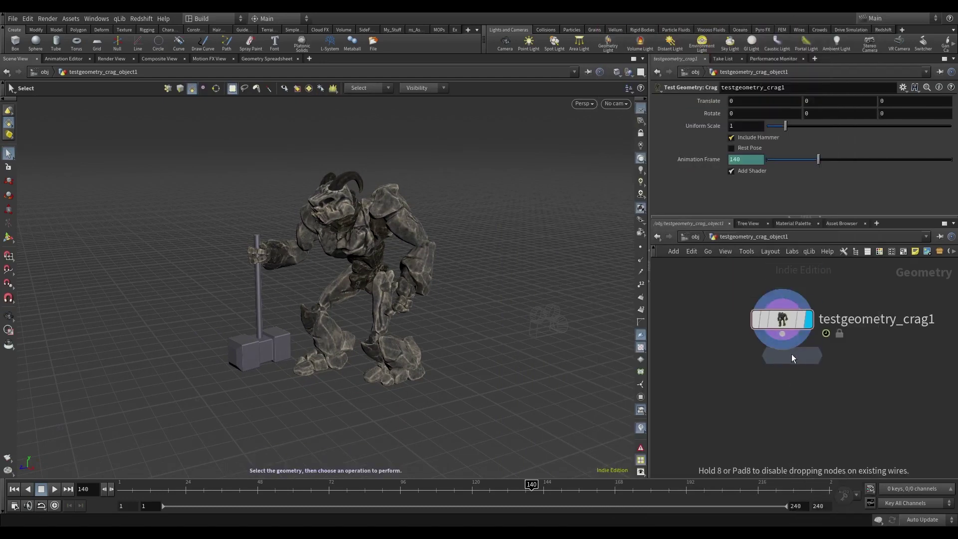
left_click(785, 370)
left_click_drag(782, 333, 782, 361)
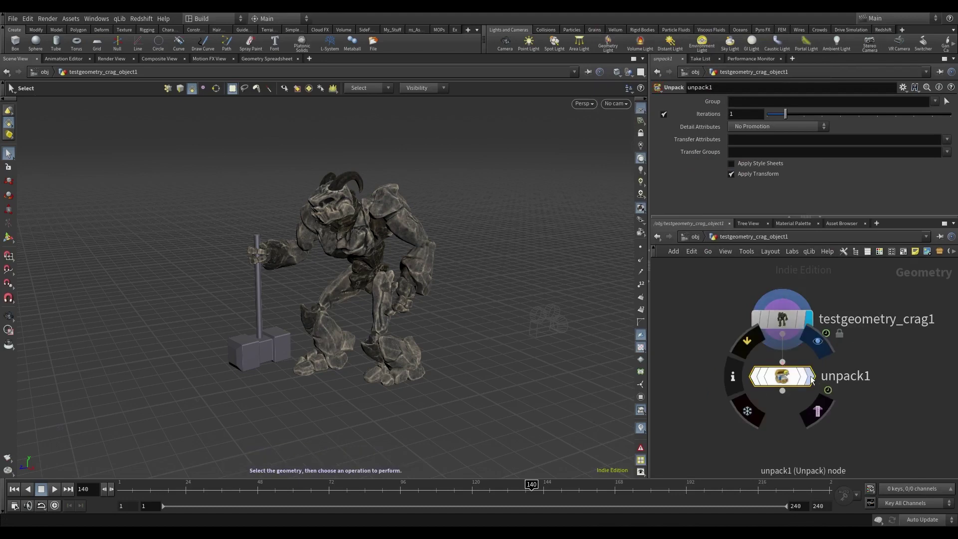
Orbit and zoom in on the unpacked crag's head.
left_click_drag(295, 238, 305, 220, "alt")
scroll(305, 220, "up", 3)
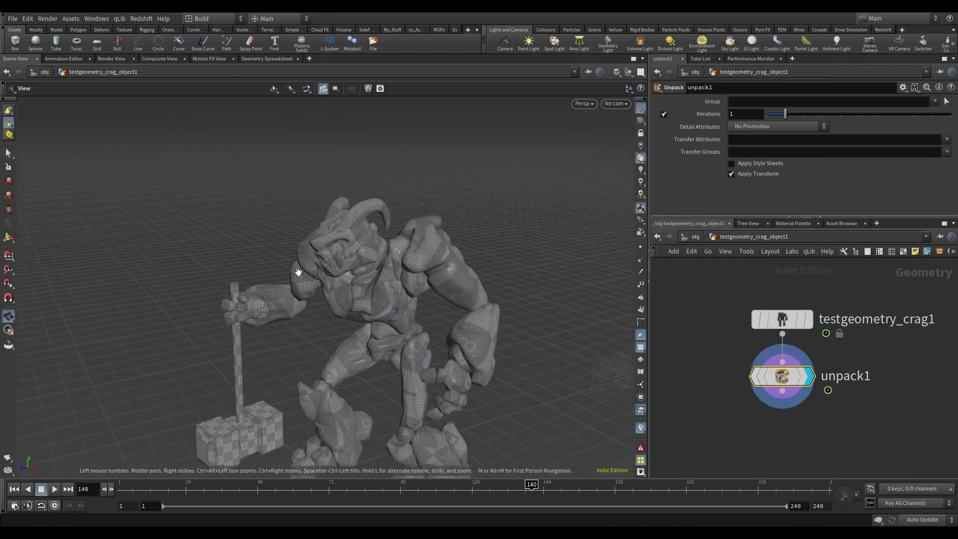
left_click(8, 181)
key("Escape")
mouse_move(406, 246)
left_mouse_down()
mouse_move(419, 214)
mouse_move(387, 205)
left_mouse_up()
scroll(321, 255, "up", 3)
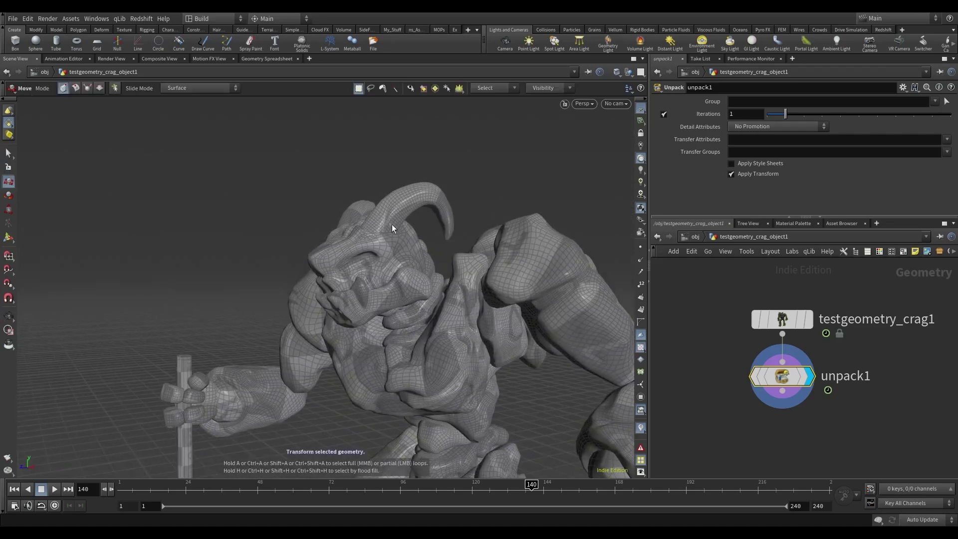
Select the crag's head and horn pieces, orbit to inspect, and undo the stray edit.
key("t")
double_click(391, 217)
left_click(391, 286, "shift")
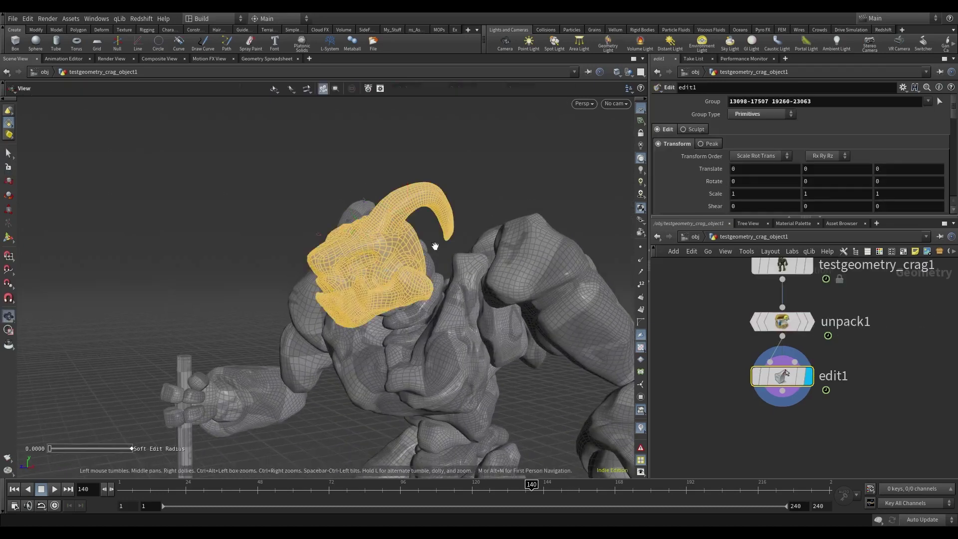
key("Escape")
left_click_drag(391, 285, 295, 231)
scroll(283, 331, "up", 5)
scroll(282, 331, "down", 3)
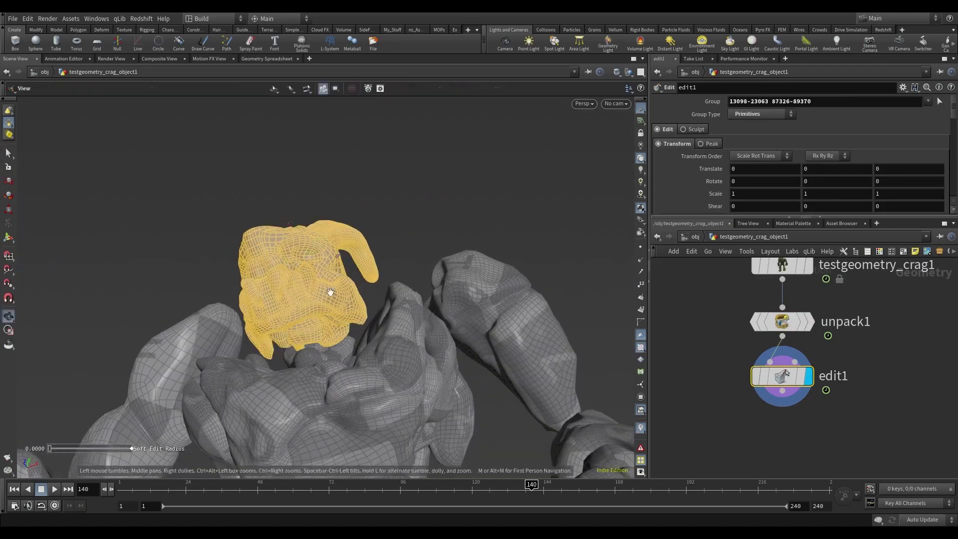
mouse_move(282, 331)
left_mouse_down()
mouse_move(298, 319)
mouse_move(293, 311)
left_mouse_up()
key("ctrl+z")
Blast the head piece with Delete Non Selected on so only the head remains.
key("Delete")
double_click(340, 256)
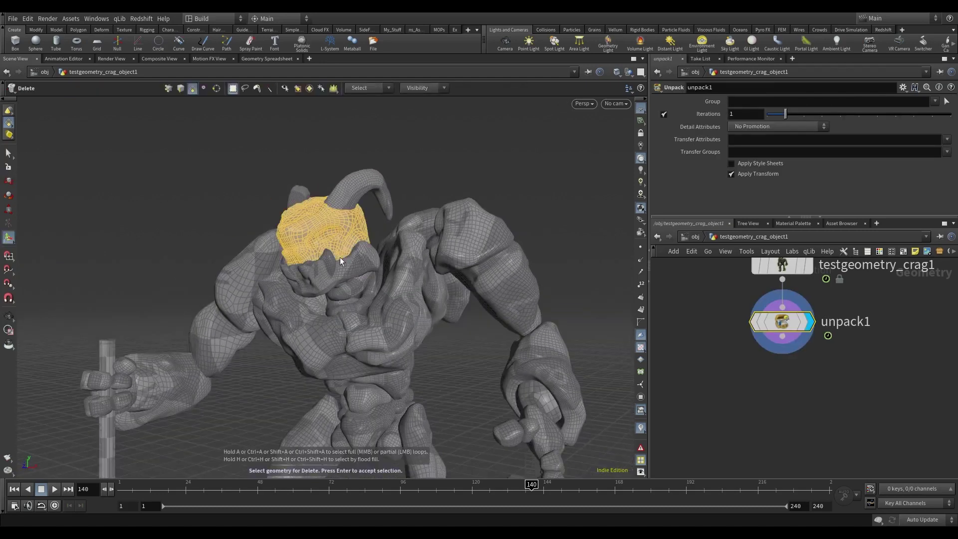
left_click(340, 256, "shift")
key("Return")
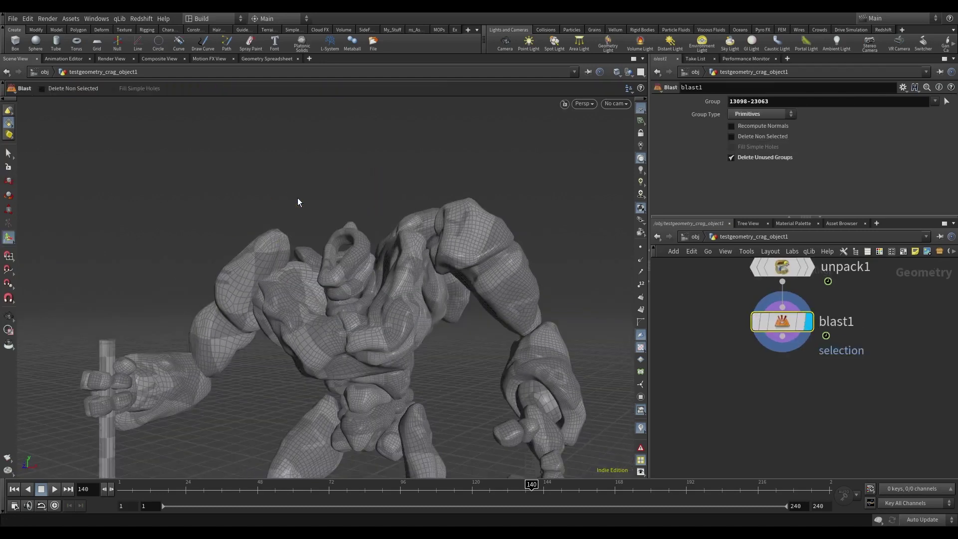
left_click(732, 139)
Orbit around the isolated head and bring blast1 into view in the network.
key("Escape")
left_click_drag(406, 273, 225, 297)
middle_click_drag(804, 404, 805, 446)
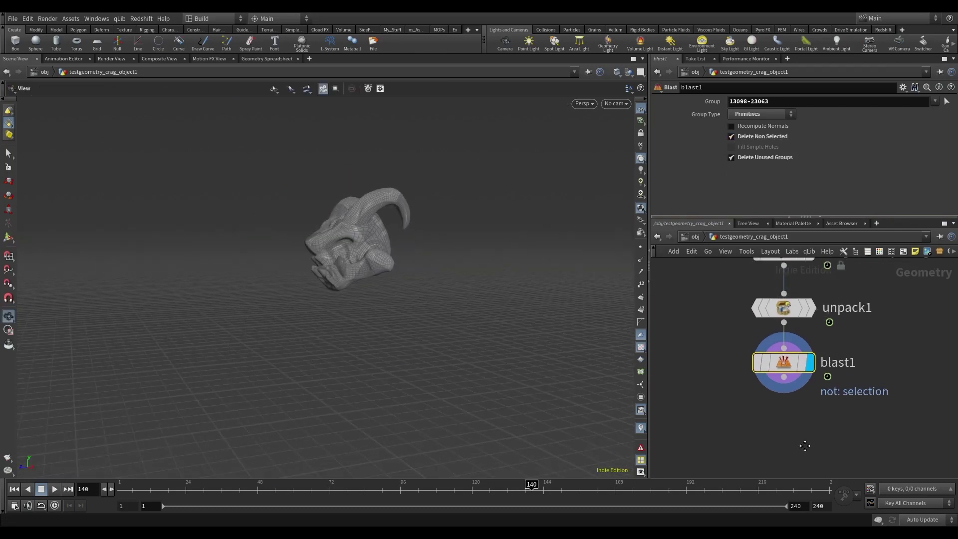
scroll(804, 445, "down", 3)
key("Return")
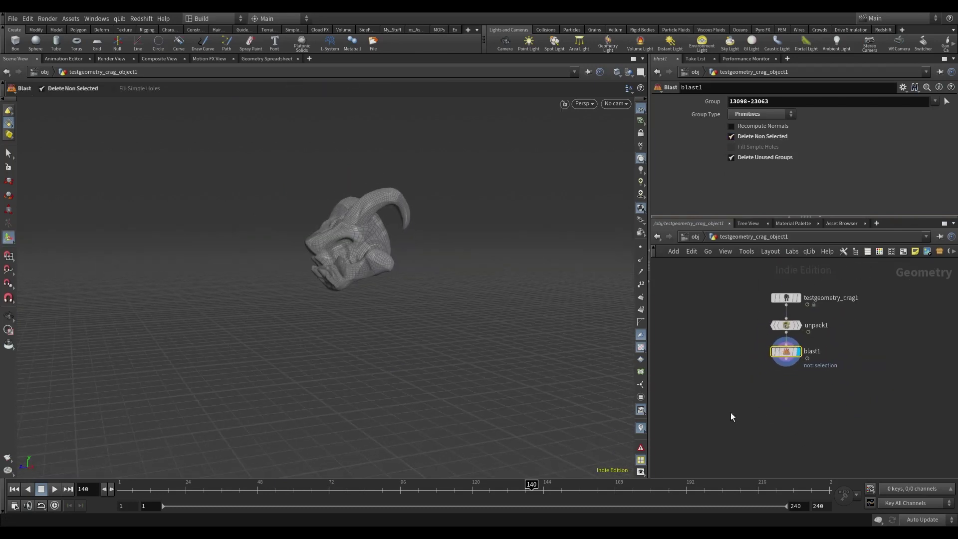
Add timeshift1 fed by blast1 and remove the animation from its Frame parameter.
key("Tab")
type("t")
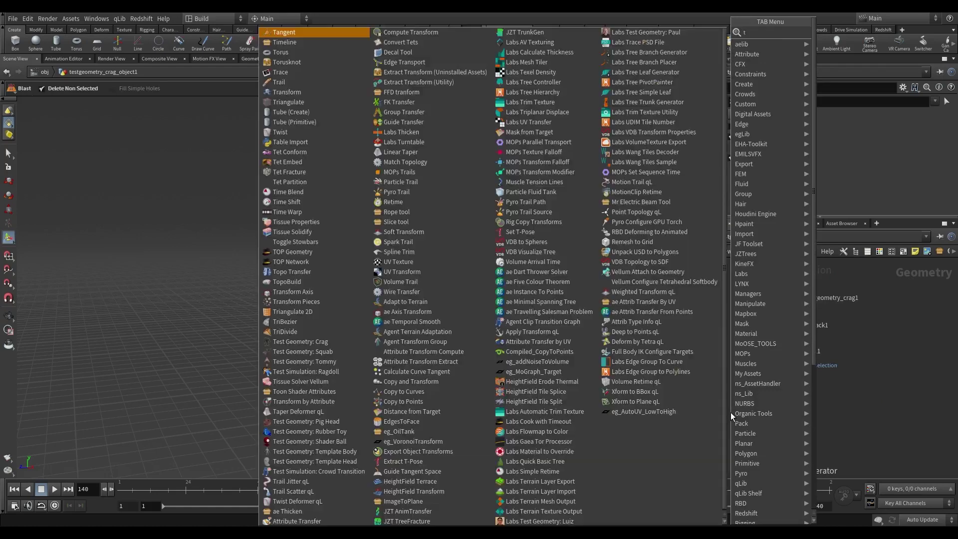
type("ime")
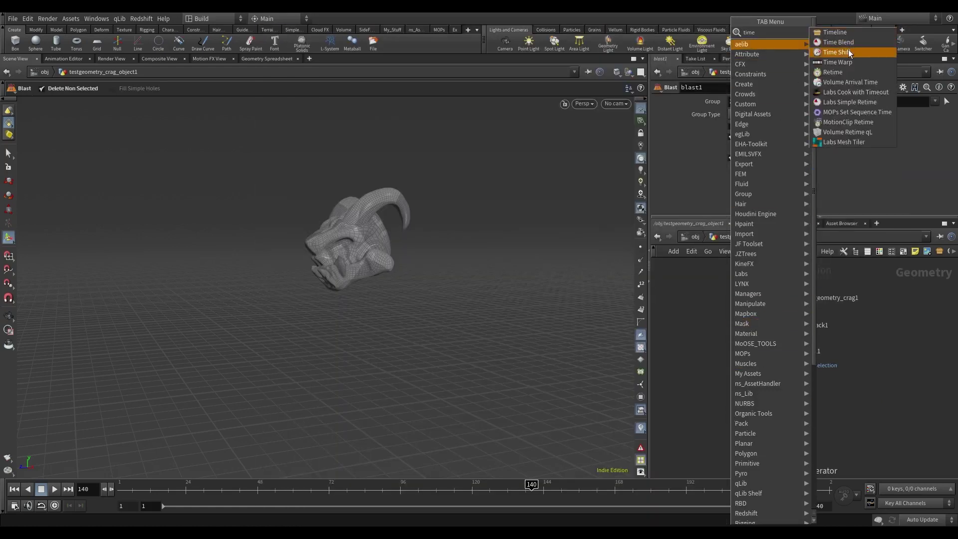
left_click(837, 51)
left_click(704, 416)
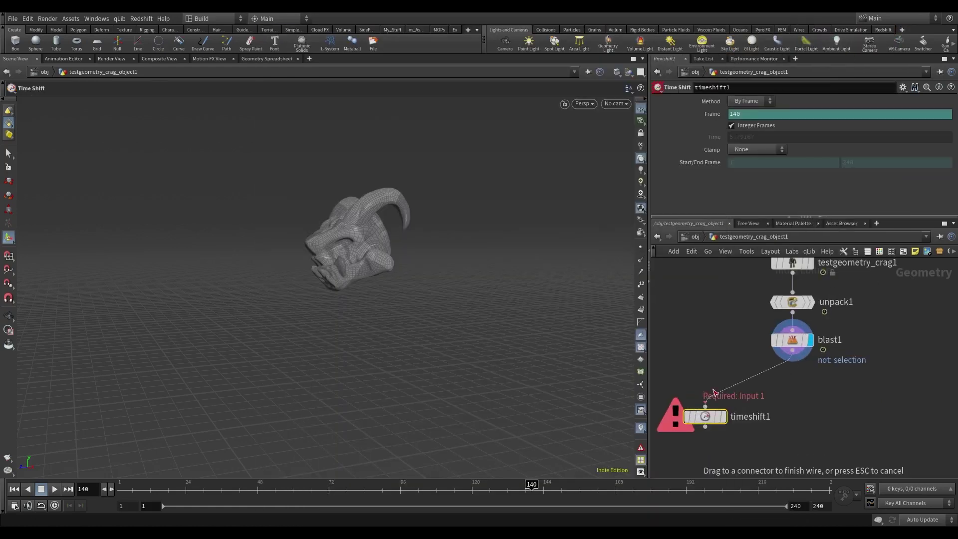
left_click_drag(792, 351, 705, 405)
right_click(701, 115)
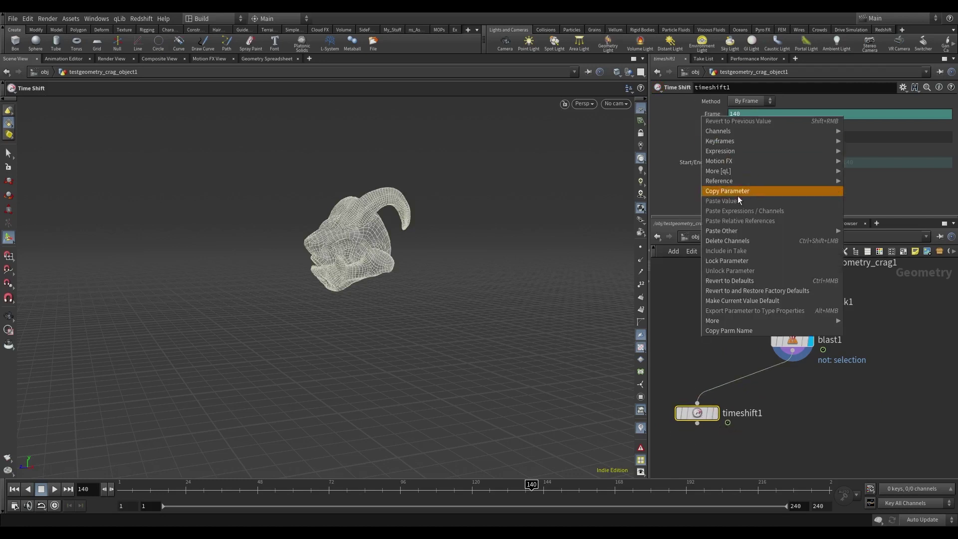
left_click(733, 238)
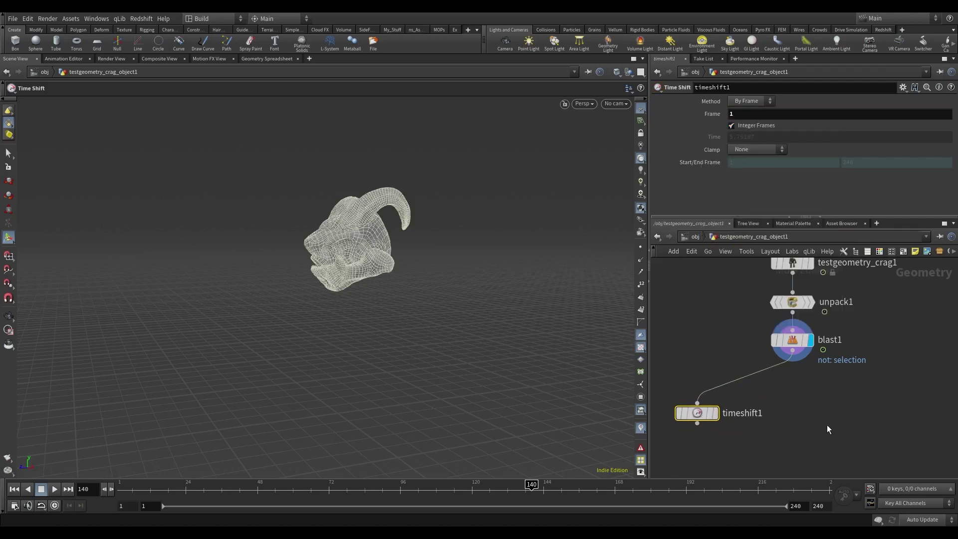
mouse_move(705, 369)
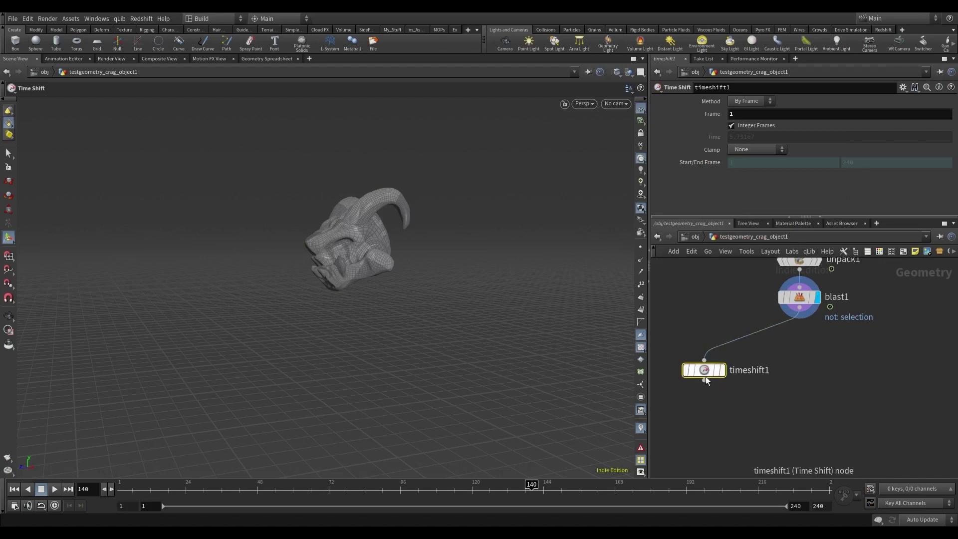
Create timeshift2 as a referenced copy of timeshift1 and recentre the network view.
left_click_drag(706, 376, 849, 372)
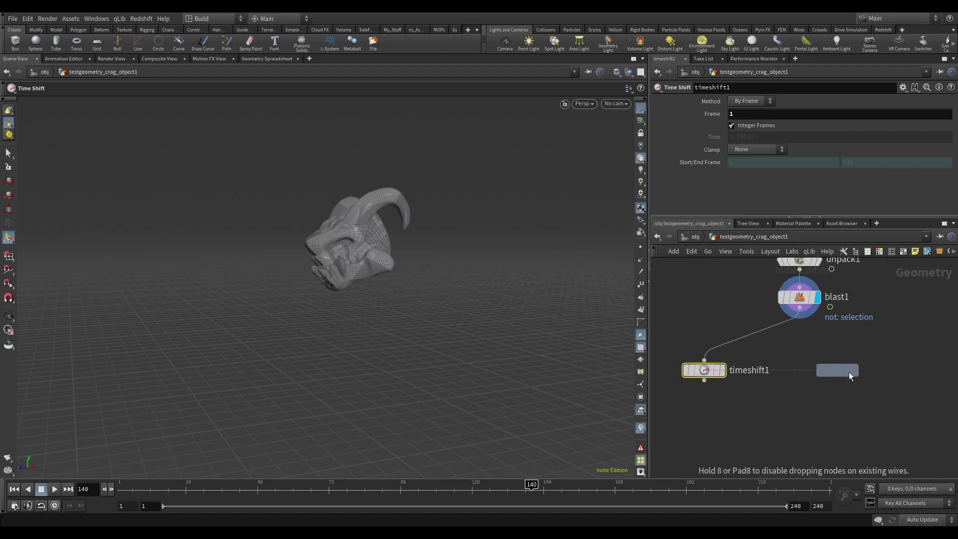
left_click(878, 376)
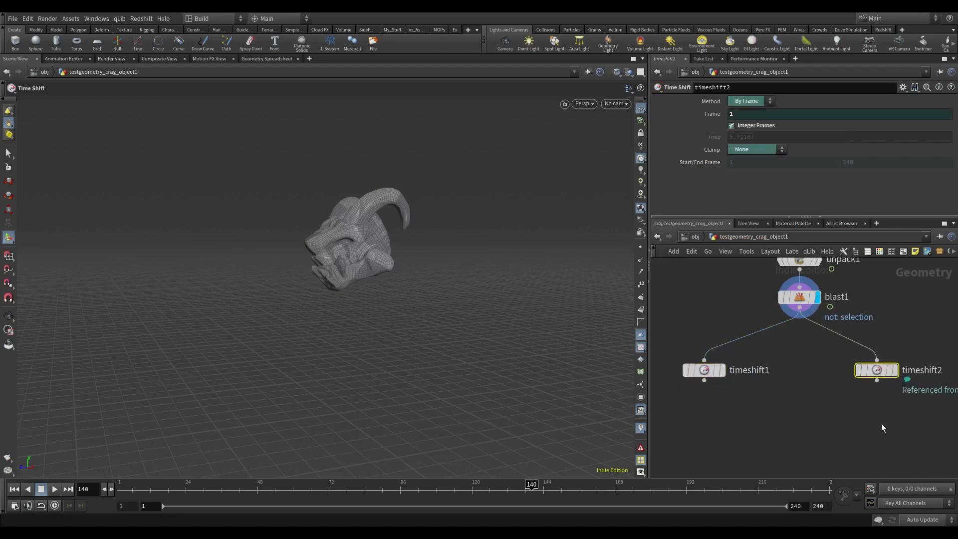
middle_click_drag(830, 369, 746, 366)
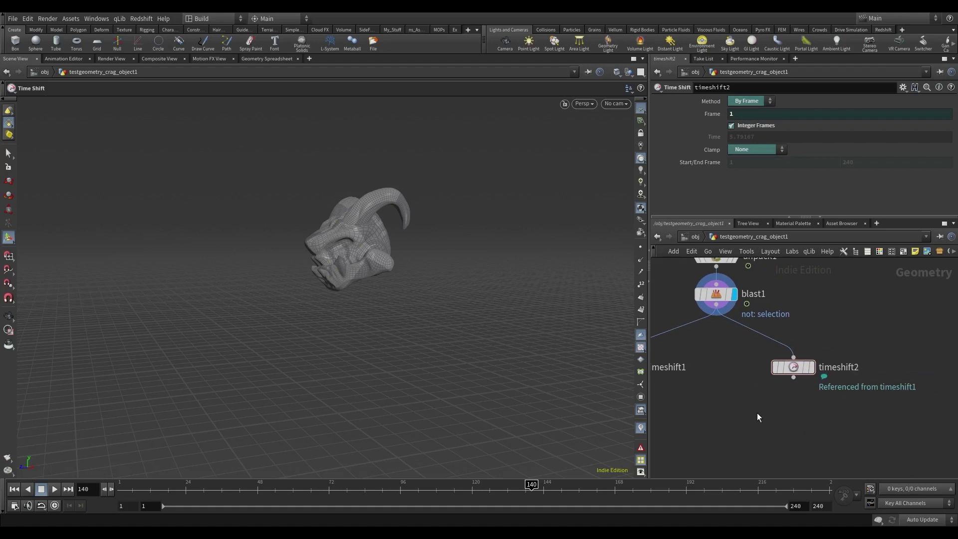
key("h")
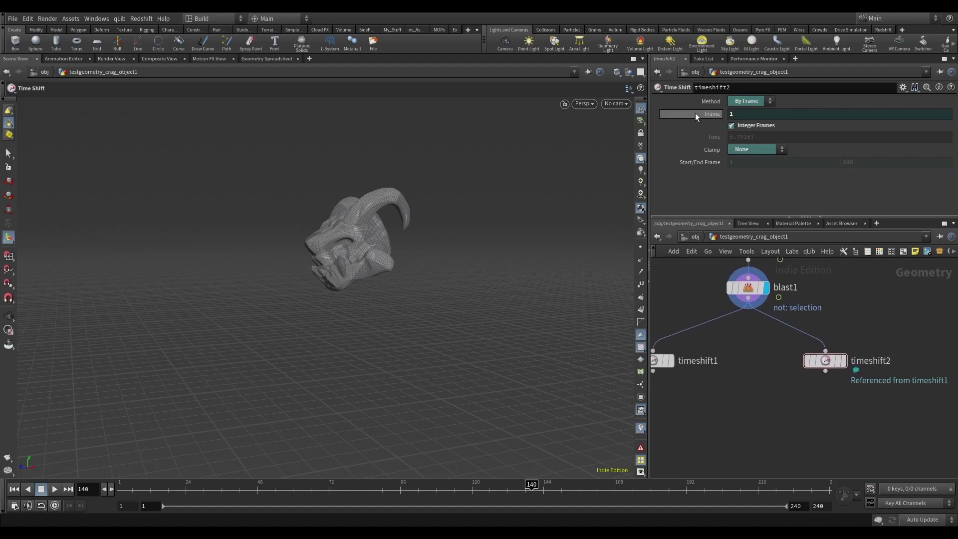
middle_click_drag(714, 358, 732, 343)
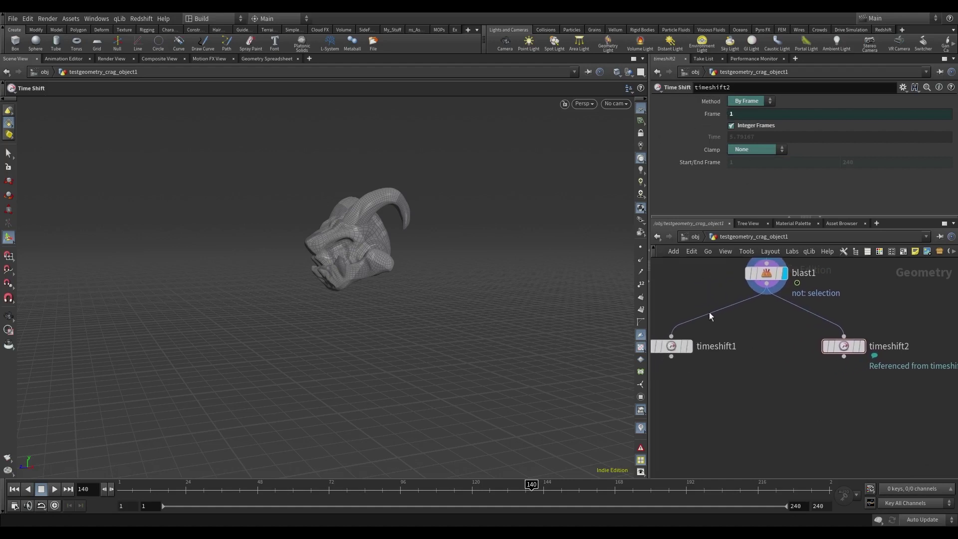
middle_click_drag(677, 358, 713, 343)
middle_click_drag(765, 396, 793, 387)
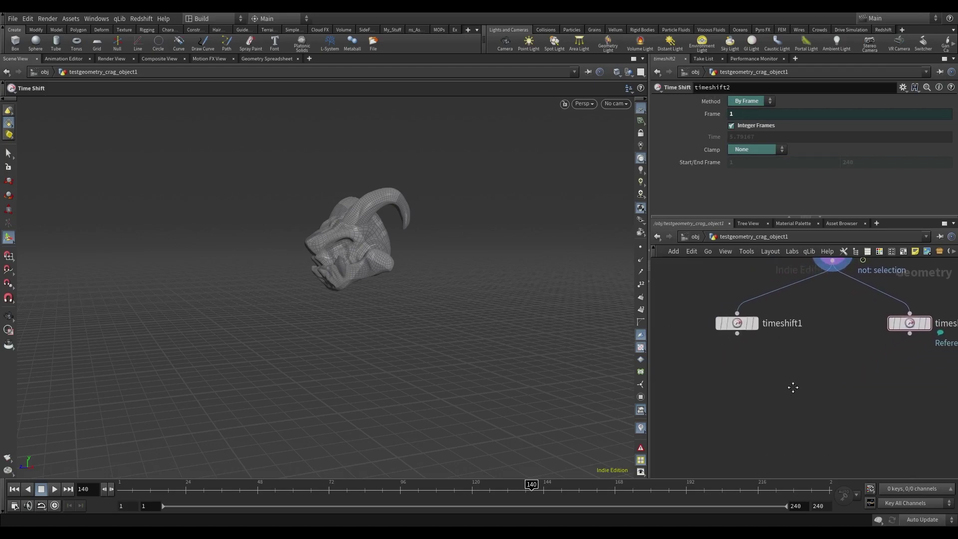
Set the display flag on timeshift1 to show the time-shifted crag head.
left_click(751, 330)
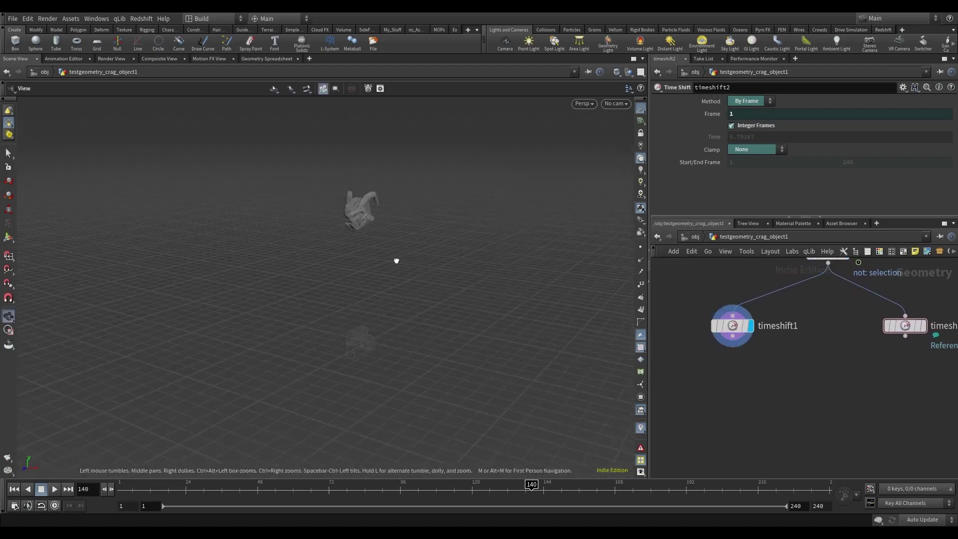
middle_click_drag(789, 423, 715, 437)
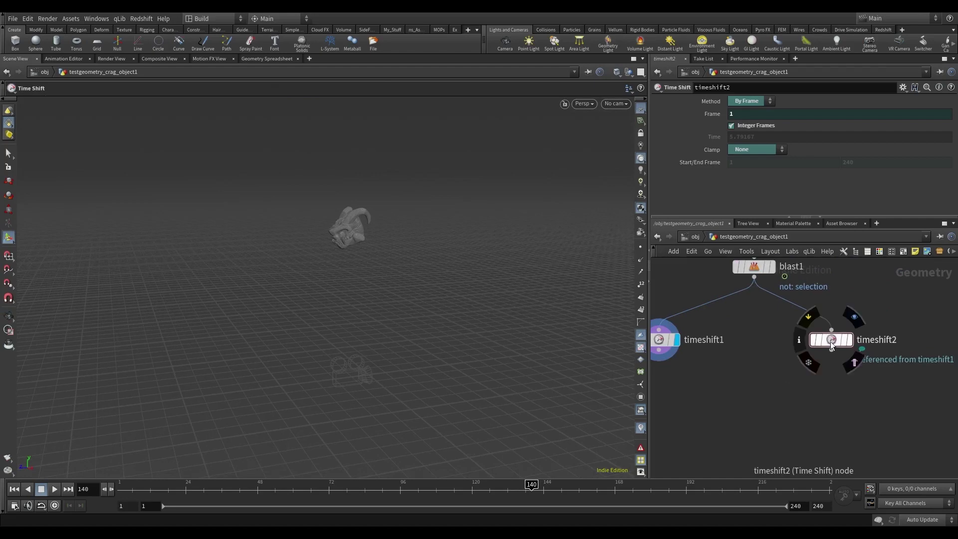
middle_click_drag(735, 383, 771, 379)
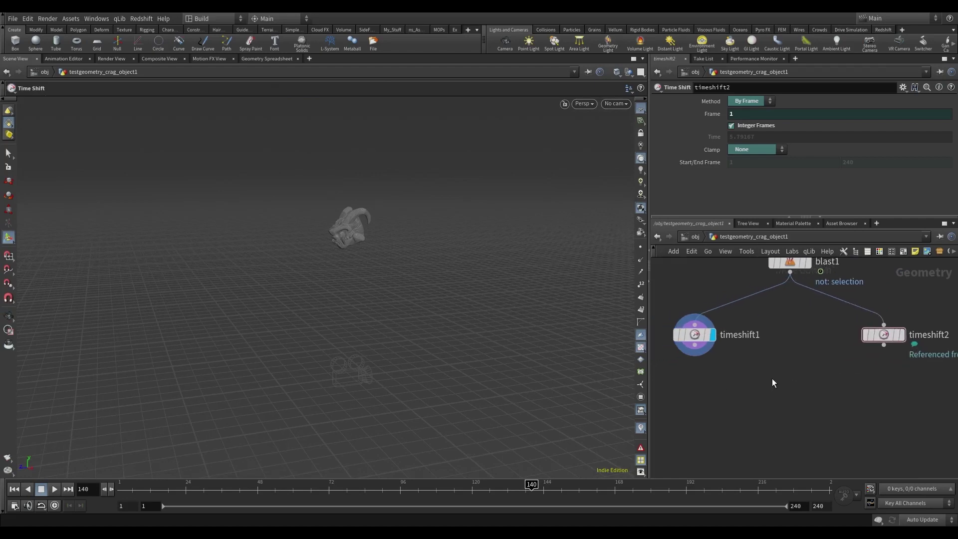
key("Tab")
Add extracttransform1 with blast1 and timeshift2 wired into its inputs.
type("extr")
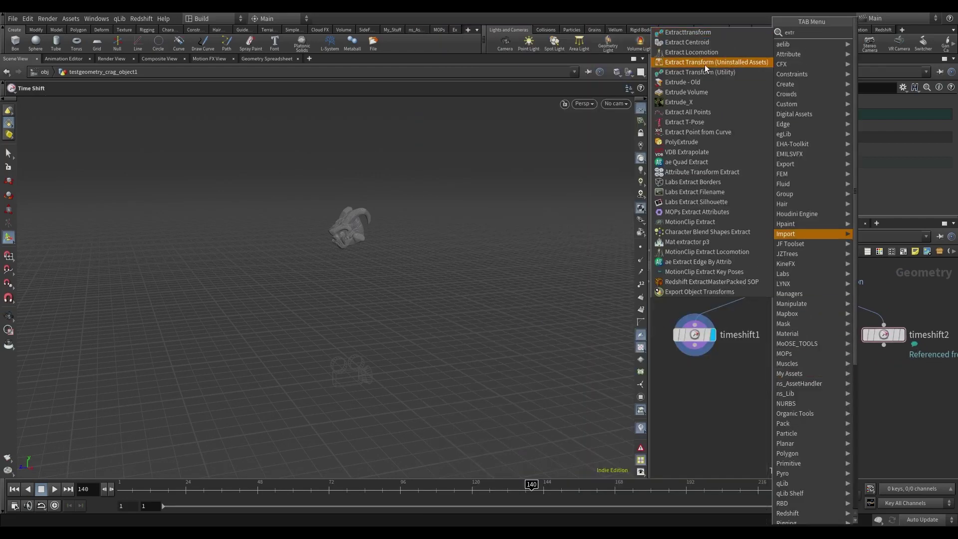
left_click(704, 72)
left_click(869, 394)
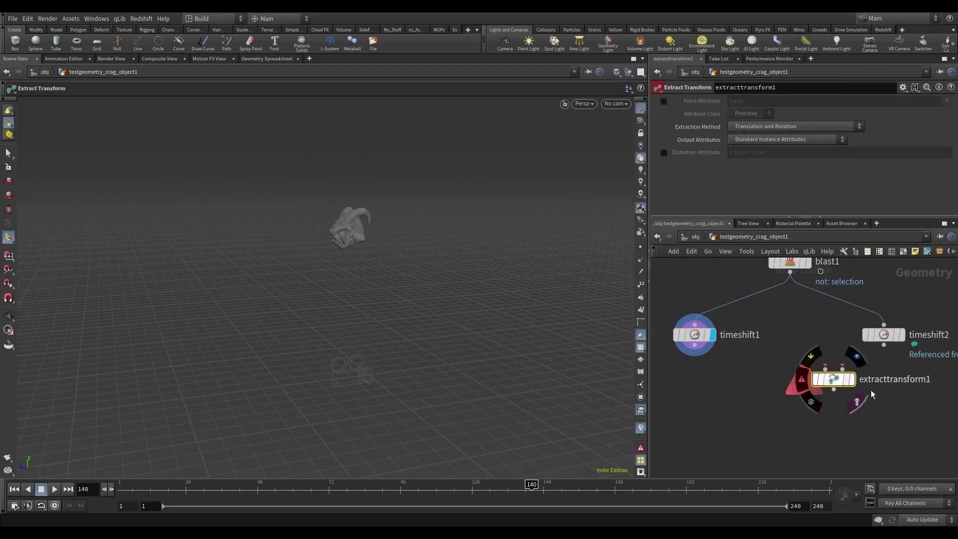
mouse_move(789, 272)
left_mouse_down()
mouse_move(825, 367)
mouse_move(821, 401)
mouse_move(883, 345)
left_mouse_up()
left_click(840, 401)
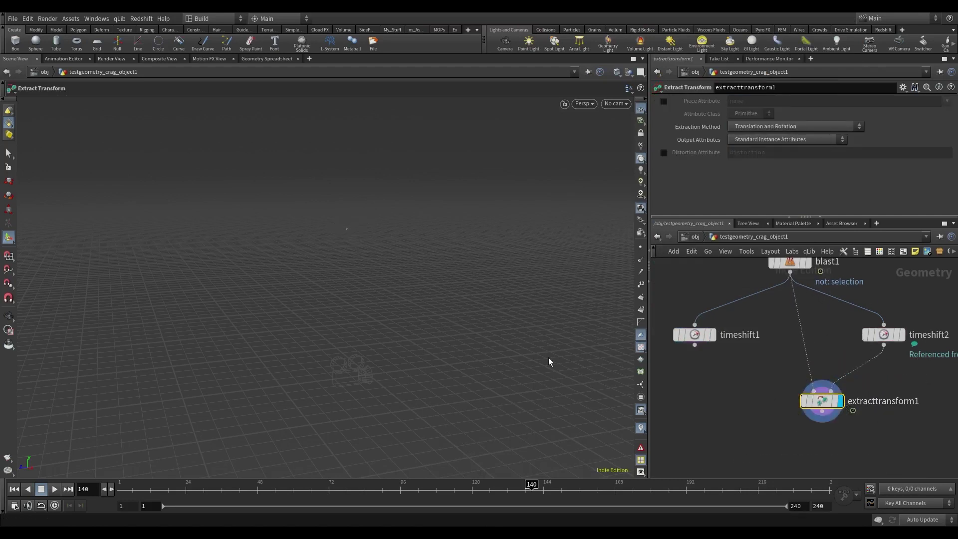
Return the display flag to timeshift1 and orbit around the crag head.
key("Escape")
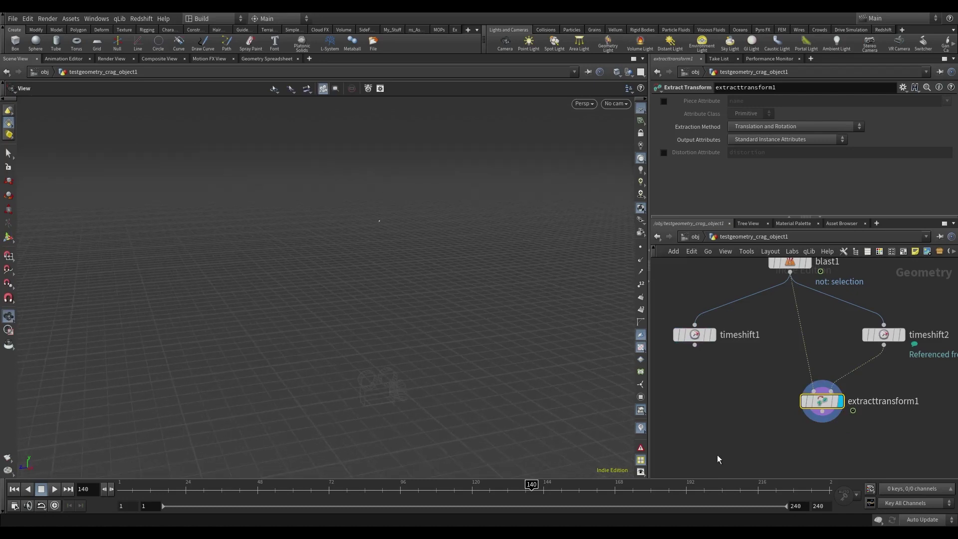
middle_click_drag(718, 456, 770, 403)
left_click_drag(729, 306, 709, 321)
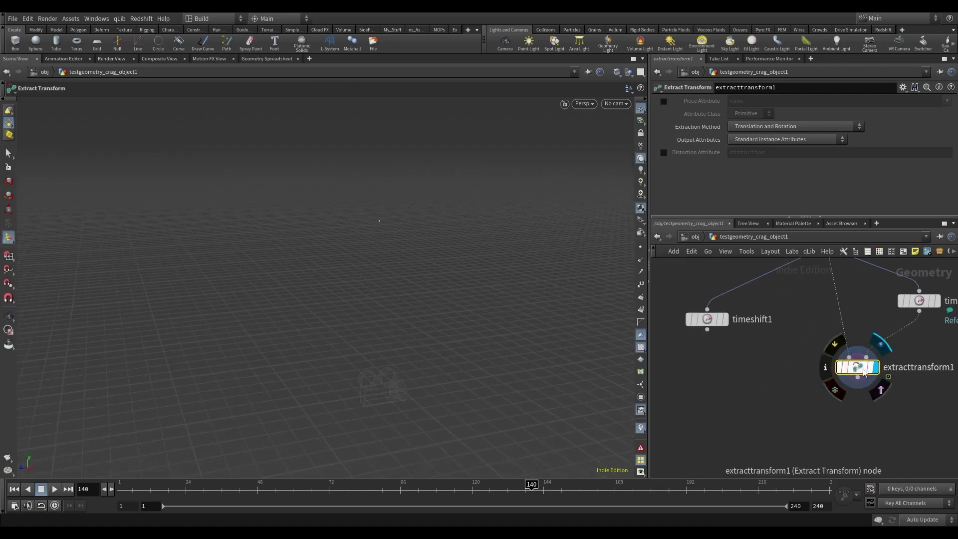
middle_click_drag(718, 383, 780, 398)
left_click(792, 333)
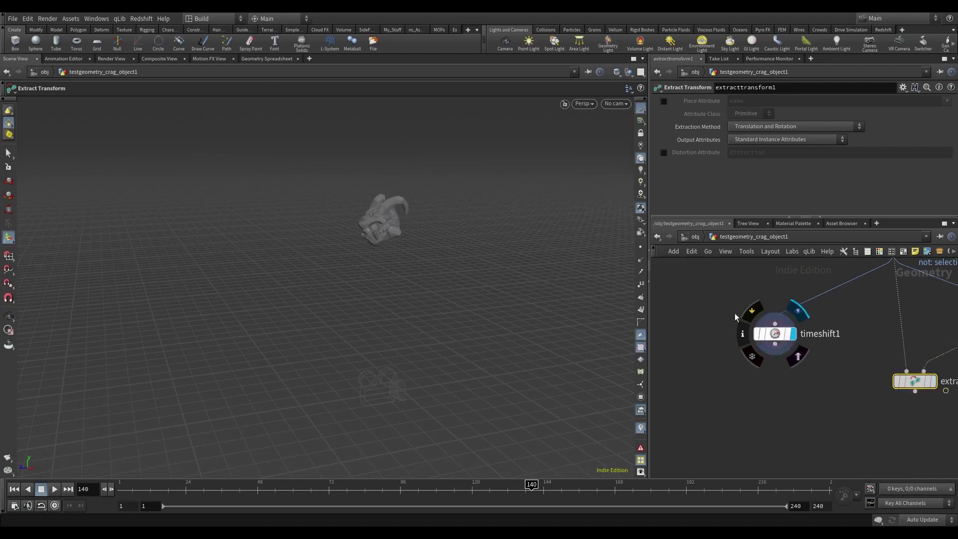
key("Escape")
left_click_drag(390, 250, 260, 231)
middle_click_drag(726, 405, 720, 390)
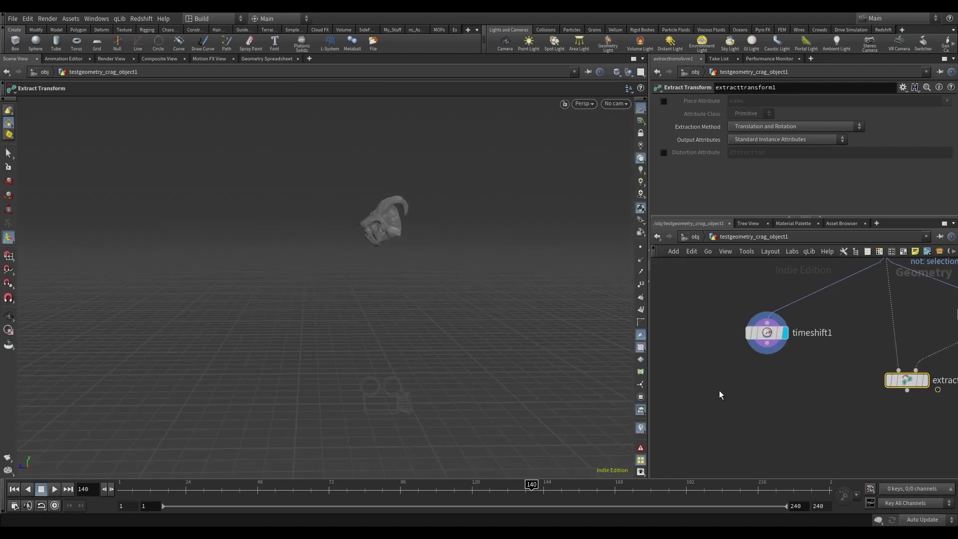
key("Tab")
Add matchsize1 below timeshift1 with Stash Transform enabled as xform.
type("mat")
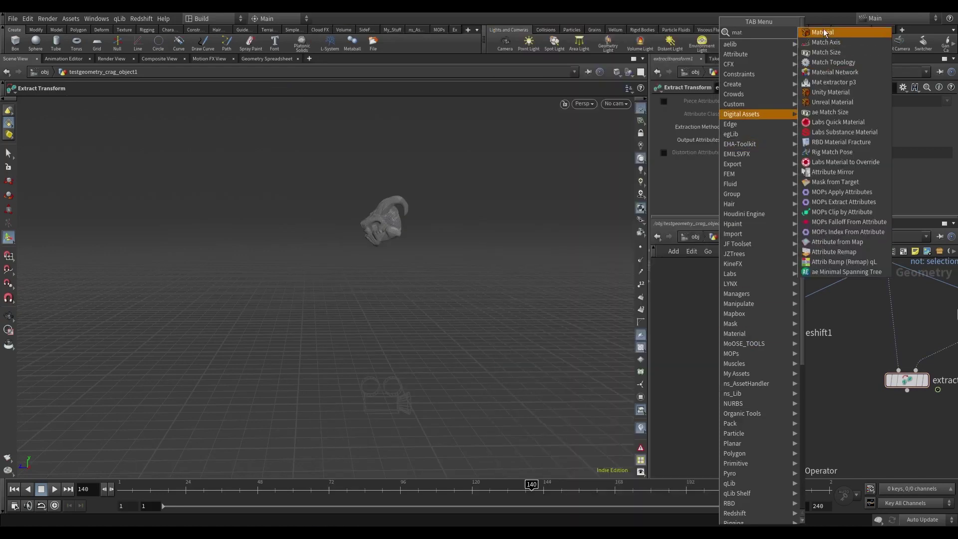
key("Down")
key("Down")
key("Return")
left_click(769, 394)
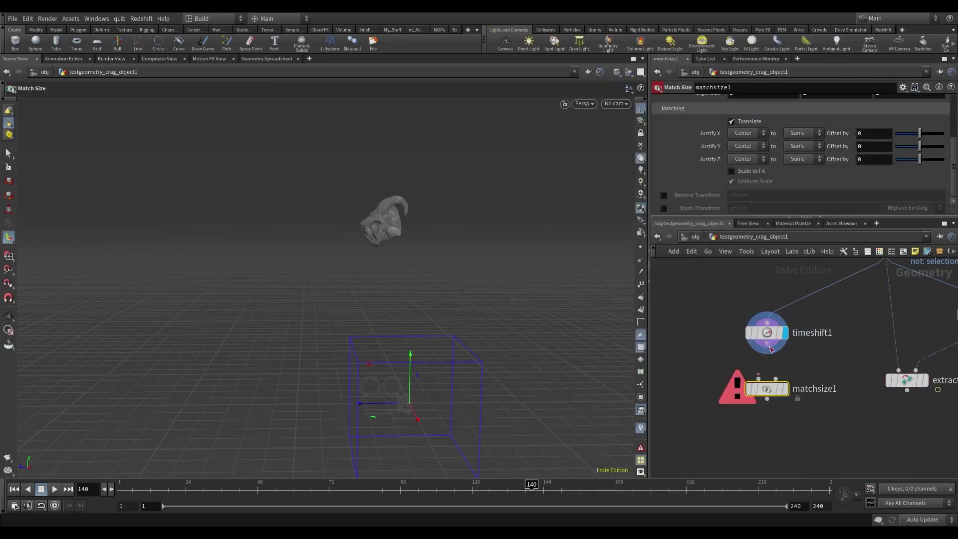
left_click(767, 344)
left_click(767, 381)
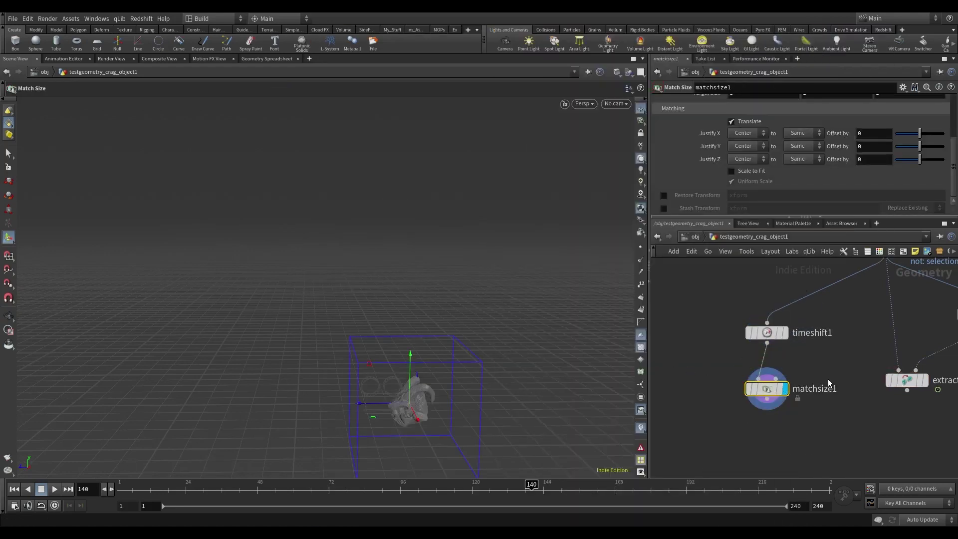
mouse_move(602, 251)
left_mouse_down("alt")
mouse_move(500, 309)
mouse_move(381, 299)
left_mouse_up("alt")
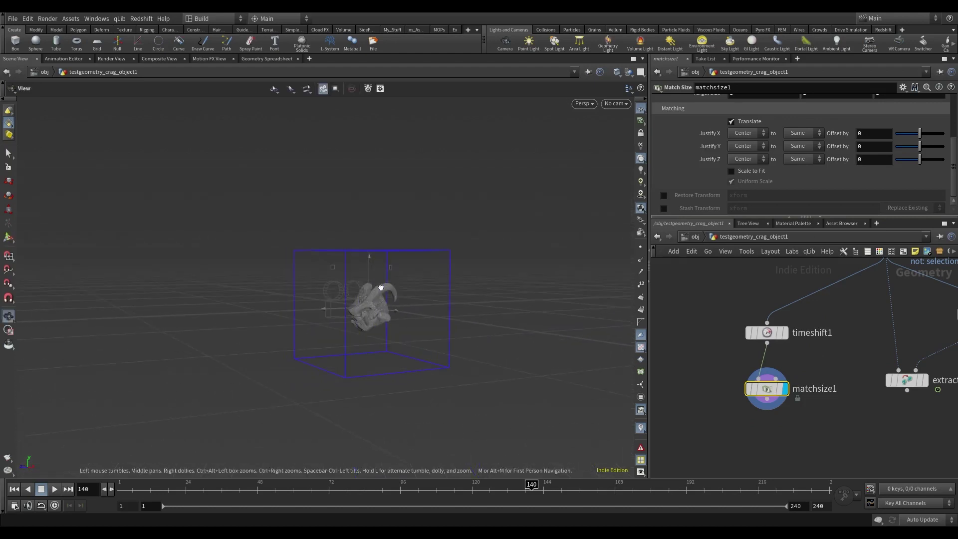
left_click(663, 209)
middle_click_drag(767, 456, 774, 410)
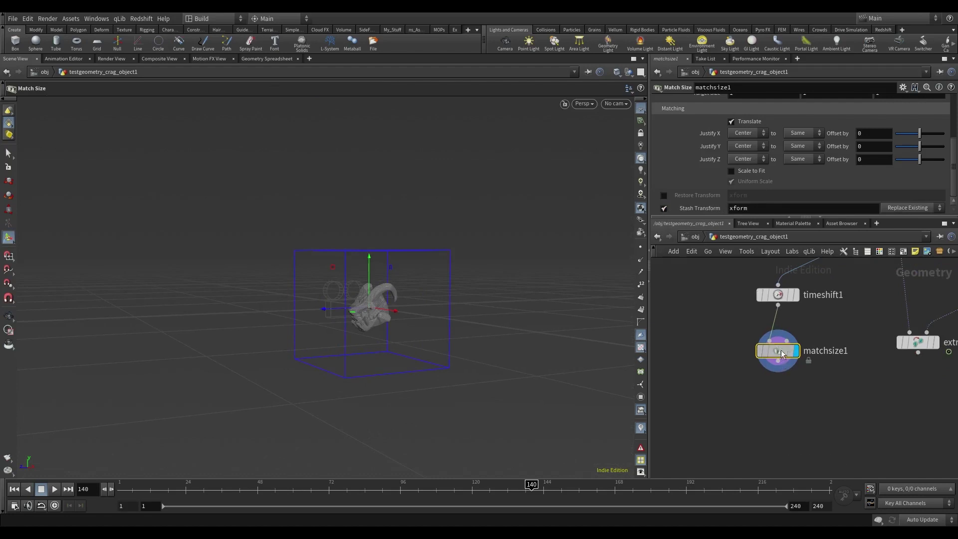
mouse_move(728, 366)
middle_mouse_down()
mouse_move(818, 367)
mouse_move(776, 384)
middle_mouse_up()
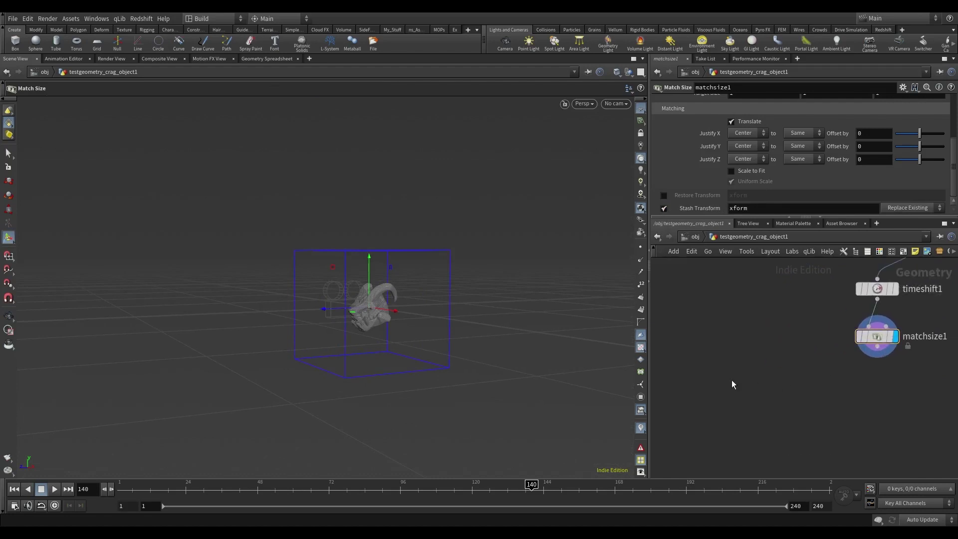
Place a Test Geometry: Pig Head node beside matchsize1 and inspect the head.
key("Tab")
type("pi")
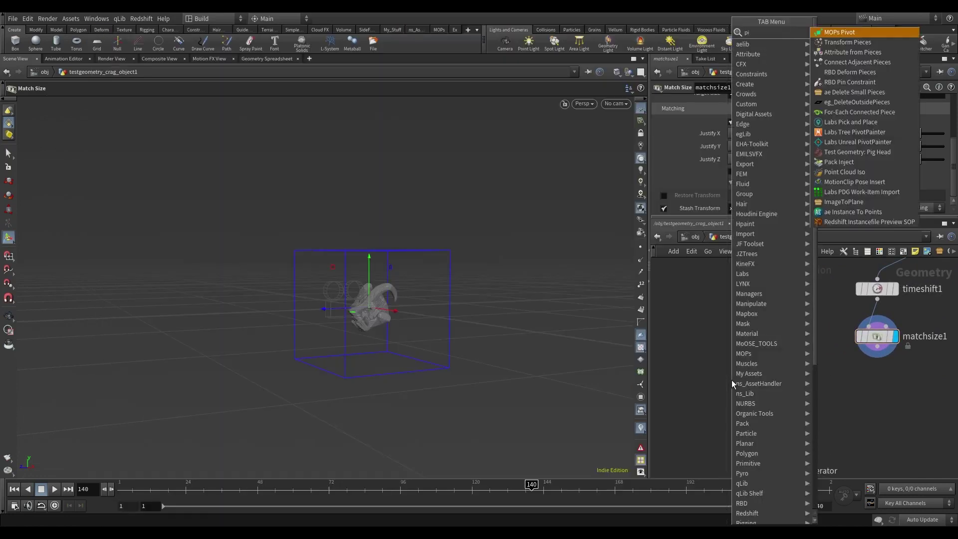
type("g")
left_click(832, 35)
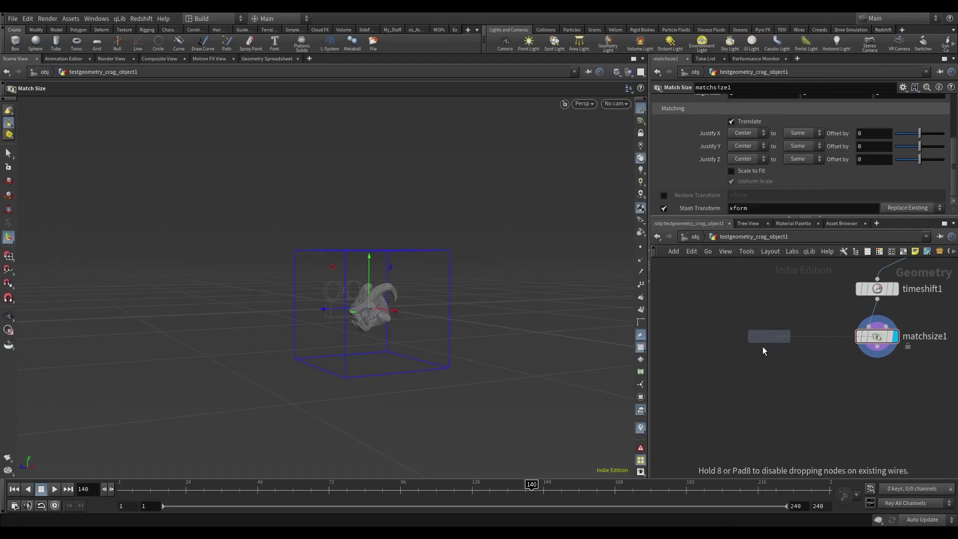
left_click(767, 333)
mouse_move(525, 328)
left_mouse_down()
mouse_move(514, 316)
mouse_move(522, 321)
left_mouse_up()
middle_click_drag(773, 382, 752, 383)
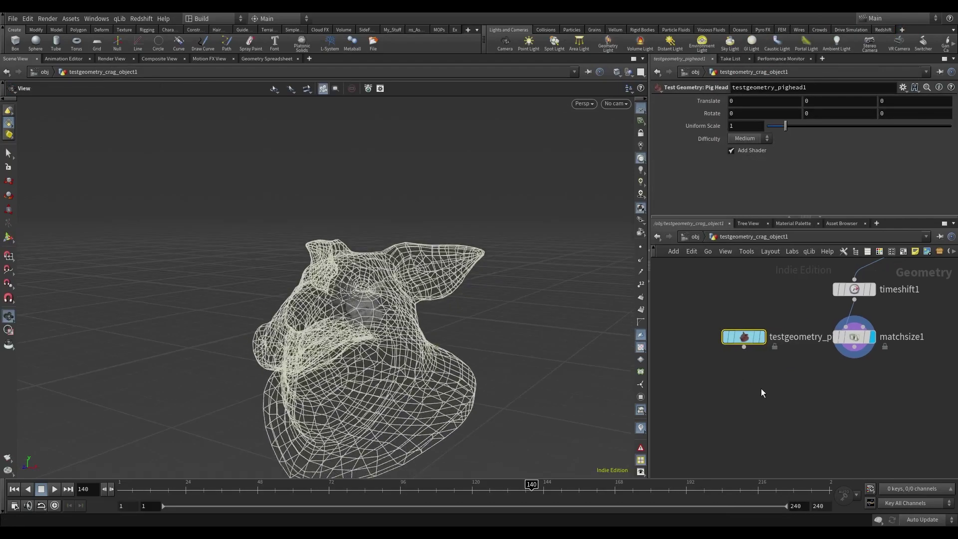
Add matchsize2 below the Pig Head node.
key("Tab")
type("mat")
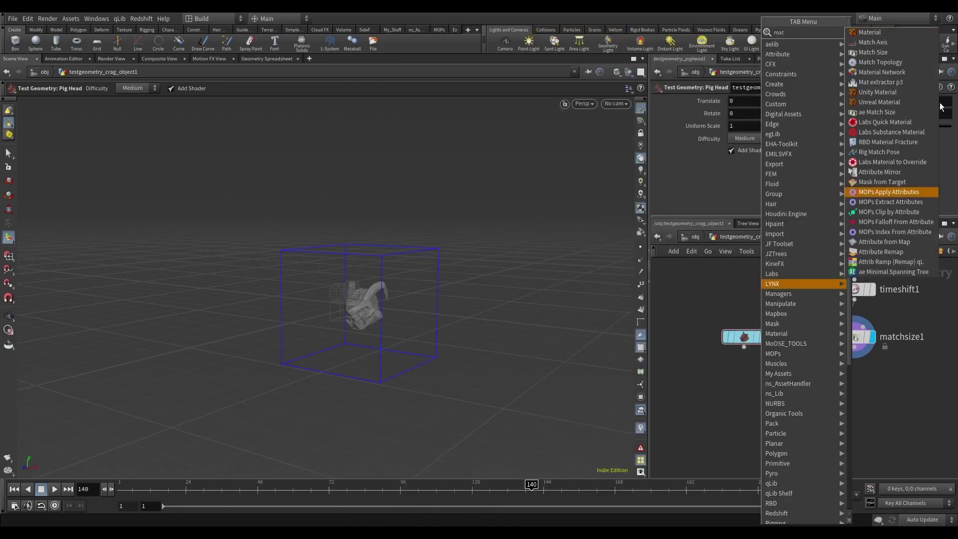
left_click(898, 53)
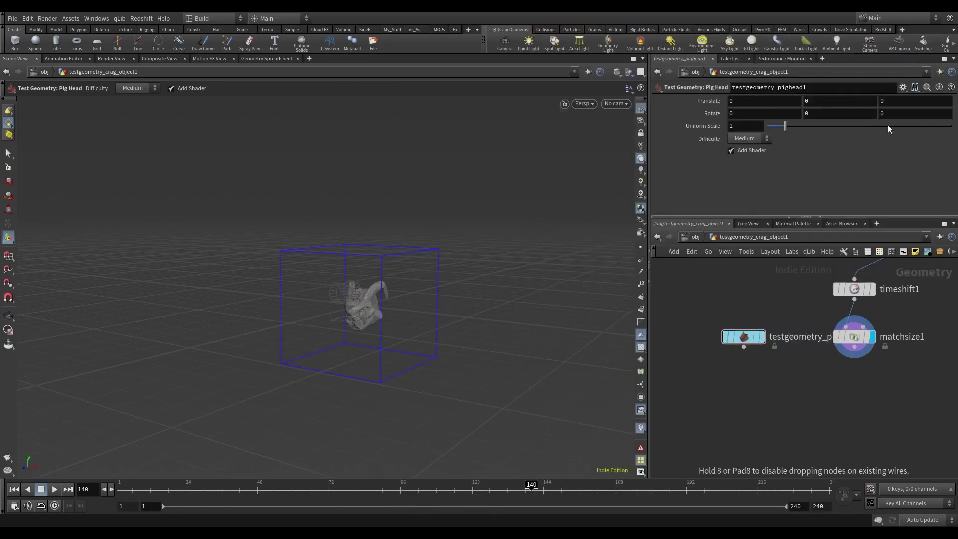
left_click(800, 380)
Feed the pig head into matchsize2 with matchsize1 as reference and Scale to Fit on.
mouse_move(753, 336)
left_mouse_down()
mouse_move(753, 324)
mouse_move(792, 365)
left_mouse_up()
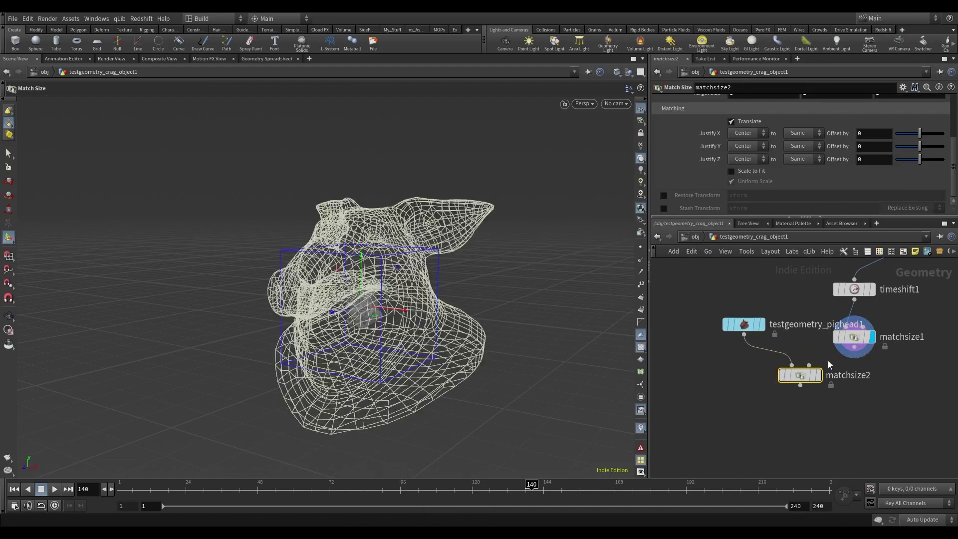
left_click(843, 355)
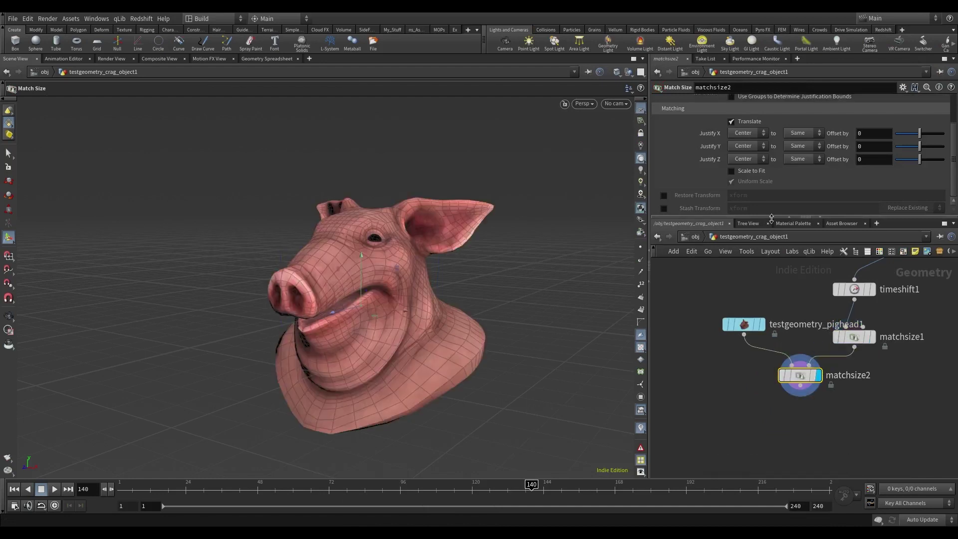
left_click(732, 171)
Template matchsize1's crag head and zoom in to compare it with the pig head.
key("Escape")
left_click_drag(382, 340, 250, 327)
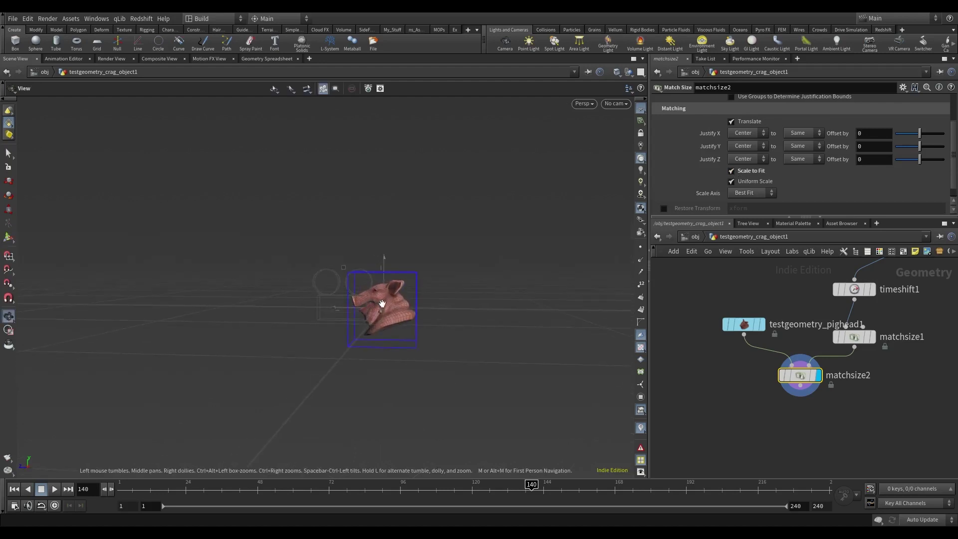
left_click(869, 337)
mouse_move(385, 304)
left_mouse_down()
mouse_move(428, 289)
mouse_move(436, 336)
mouse_move(434, 294)
mouse_move(385, 277)
left_mouse_up()
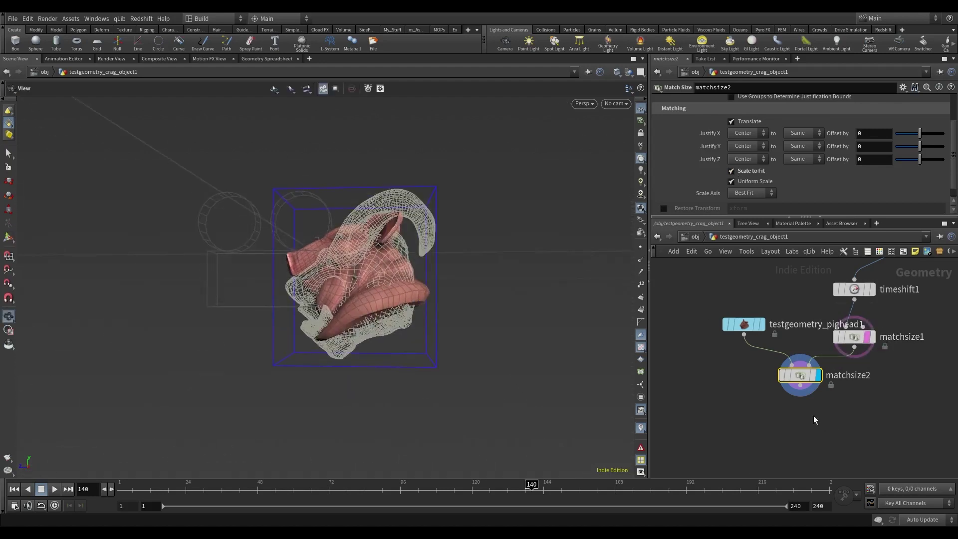
middle_click_drag(789, 438, 771, 409)
key("Return")
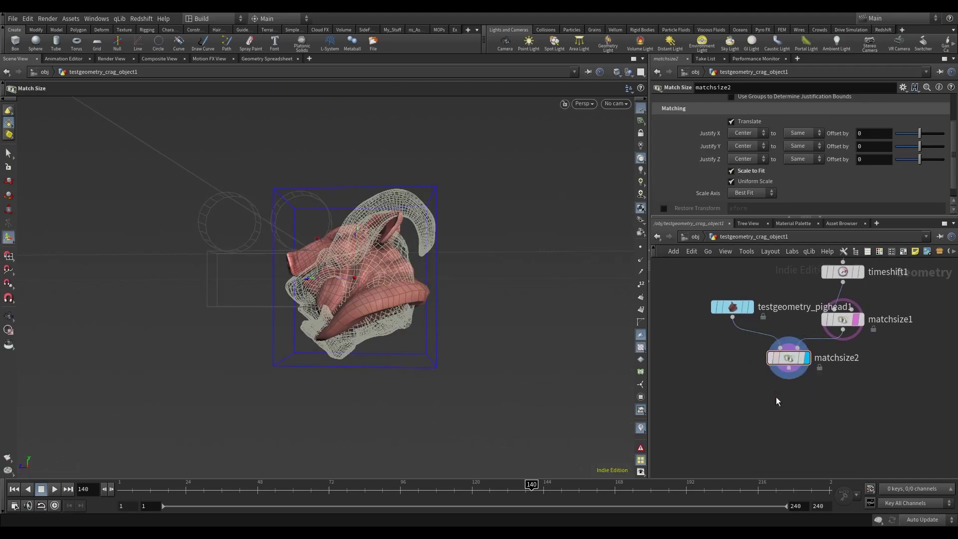
key("Tab")
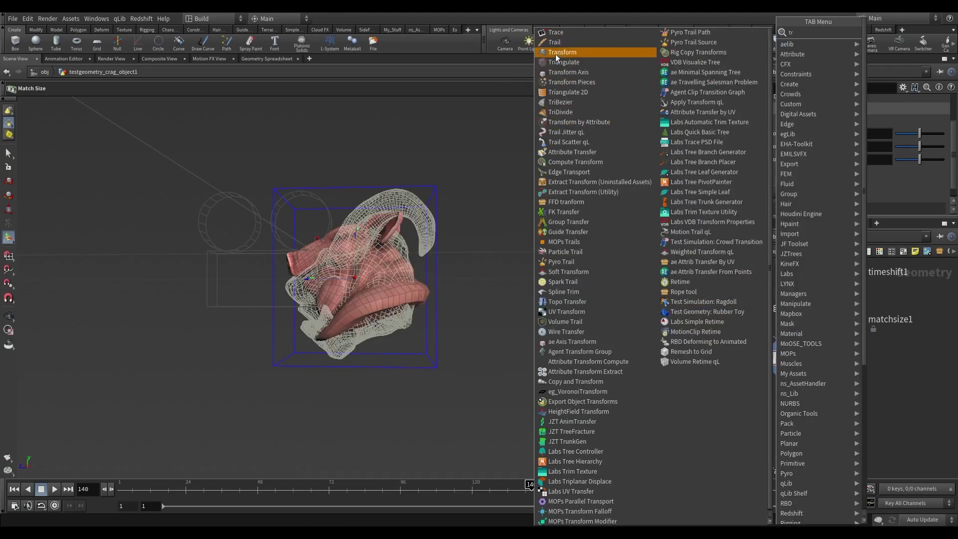
Add transform1 below matchsize2 and orbit around the pig head.
left_click(554, 56)
left_click(776, 396)
left_click(788, 368)
left_click(788, 398)
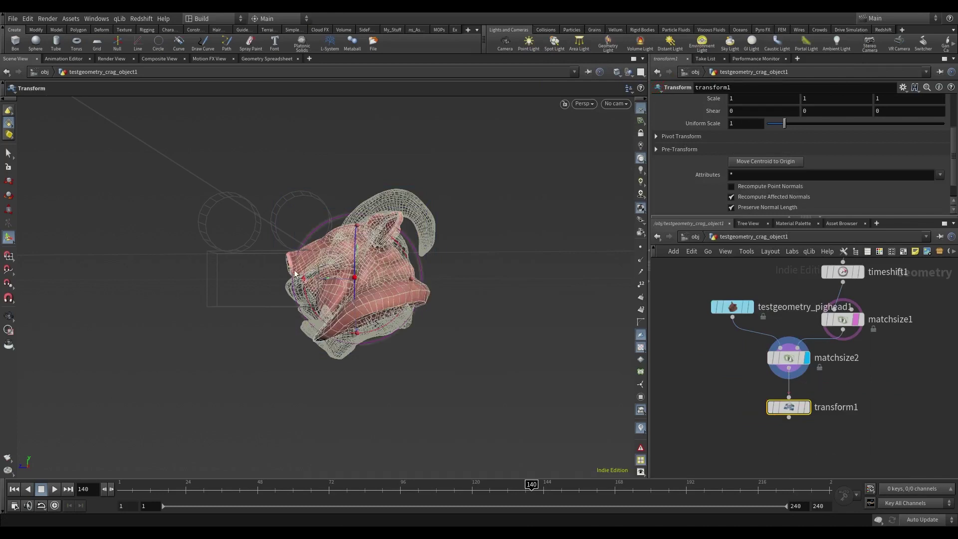
key("Escape")
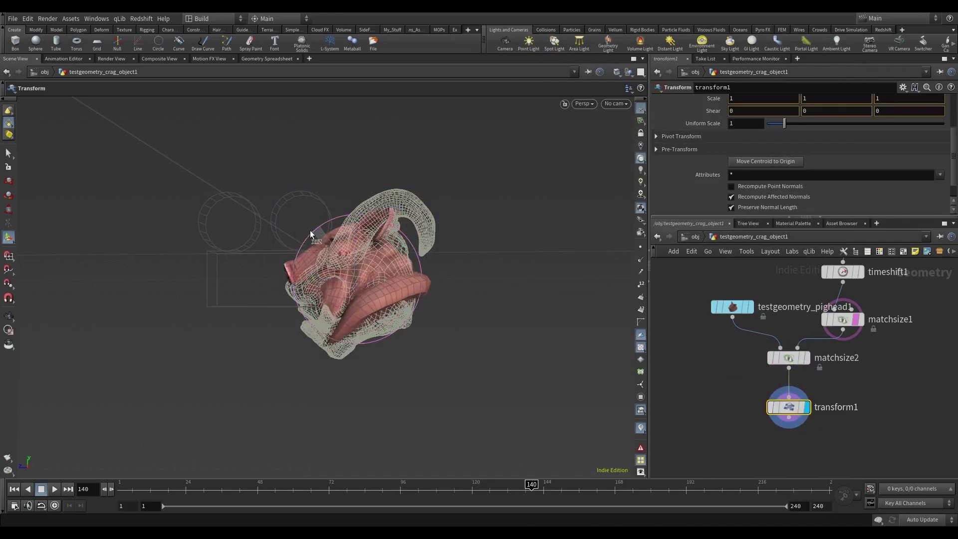
left_click_drag(310, 230, 335, 251)
key("Return")
Orbit to check the head's fit, undoing the accidental handle changes.
left_click_drag(361, 281, 353, 285)
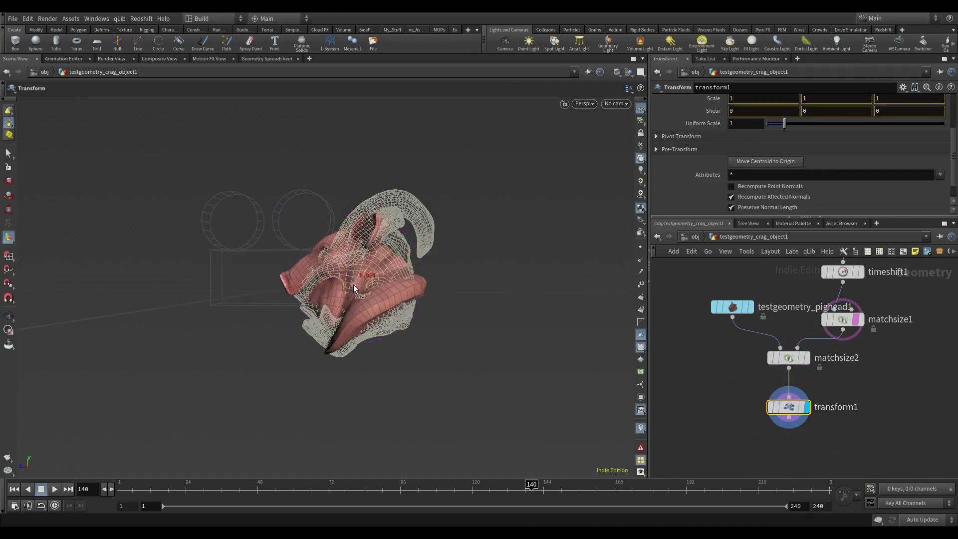
key("Escape")
key("ctrl+z")
left_click_drag(439, 289, 258, 291)
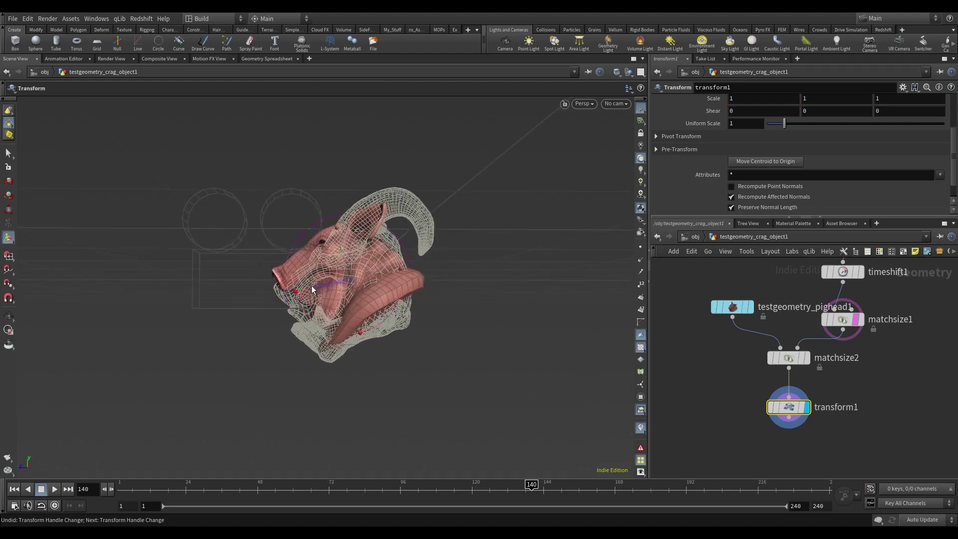
key("ctrl+z")
Rotate the pig head to line up with the body and set Uniform Scale to 1.33.
key("Return")
left_click_drag(784, 123, 790, 129)
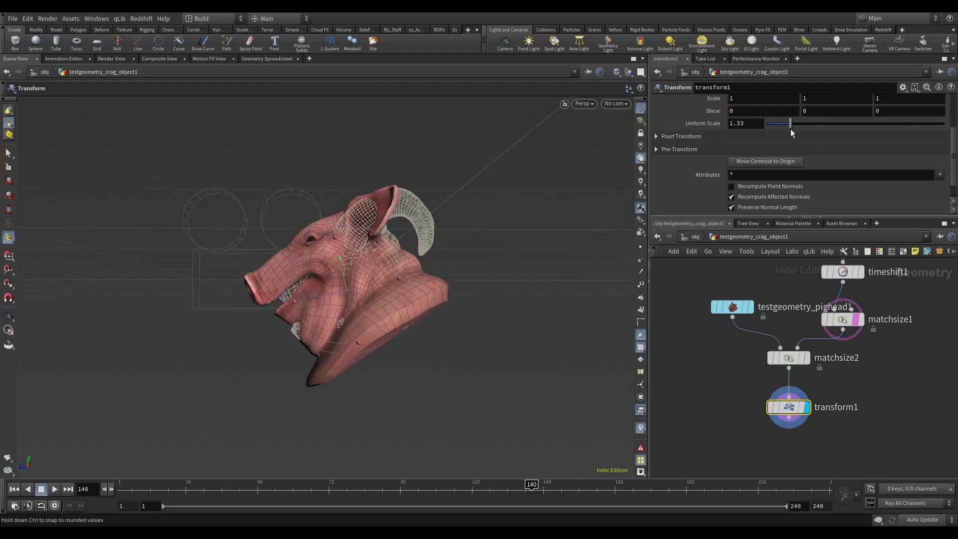
middle_click_drag(882, 400, 869, 337)
key("Tab")
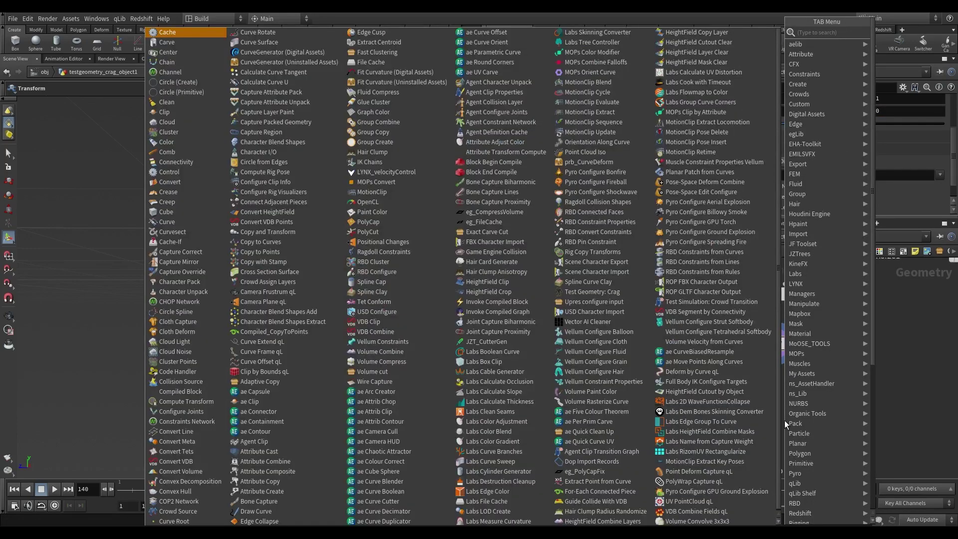
Add an Attribute Copy node, attribcopy1, below transform1.
type("ca")
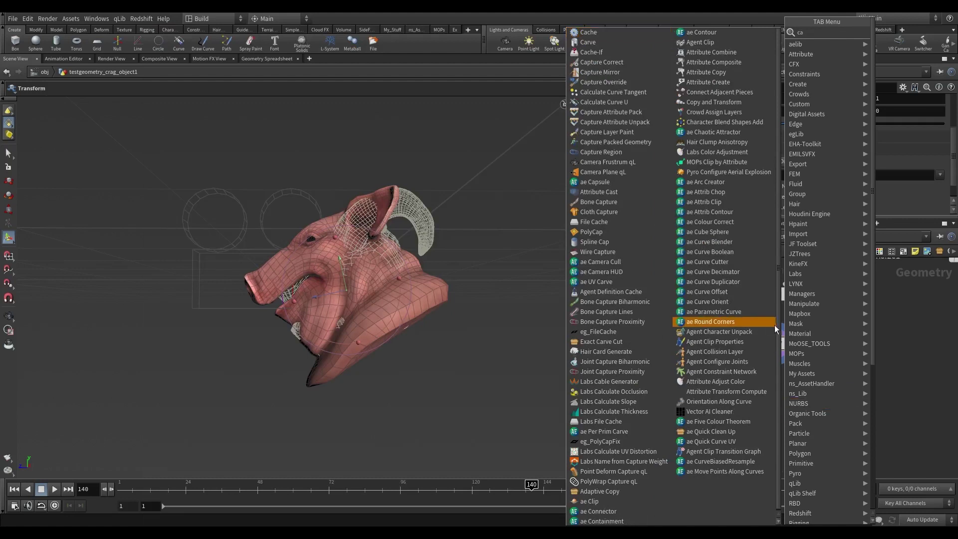
type("t")
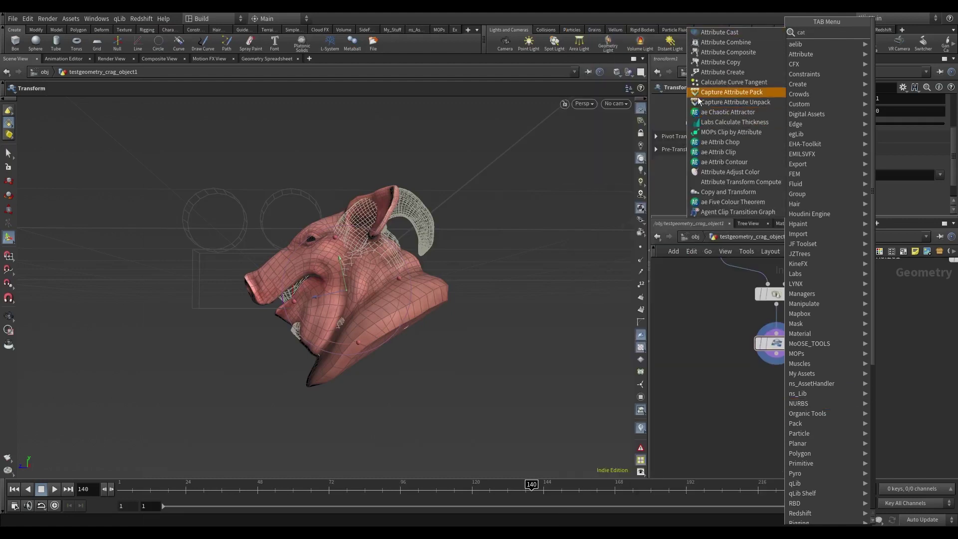
left_click(717, 62)
left_click(800, 412)
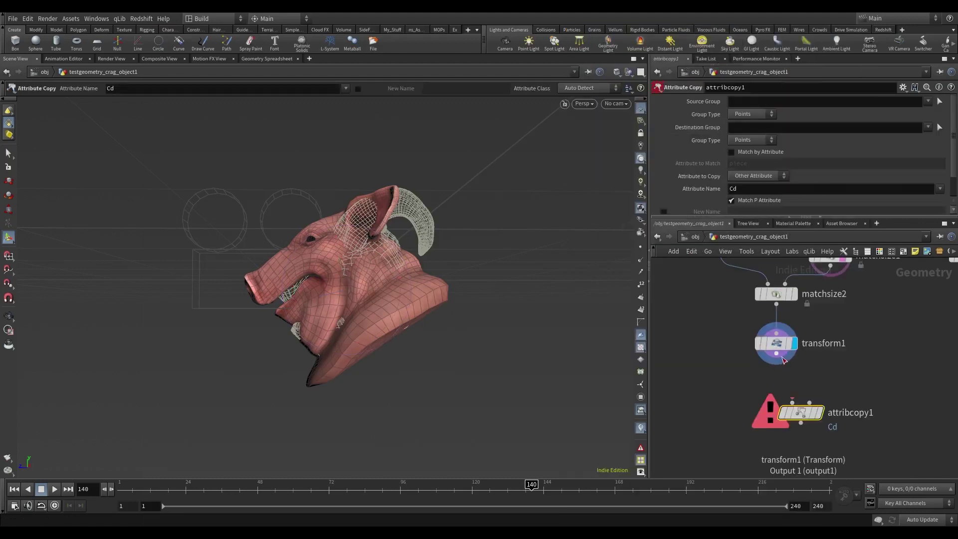
Rename matchsize1's stashed transform attribute to xformcreg.
middle_click_drag(851, 343, 845, 389)
left_click(828, 302)
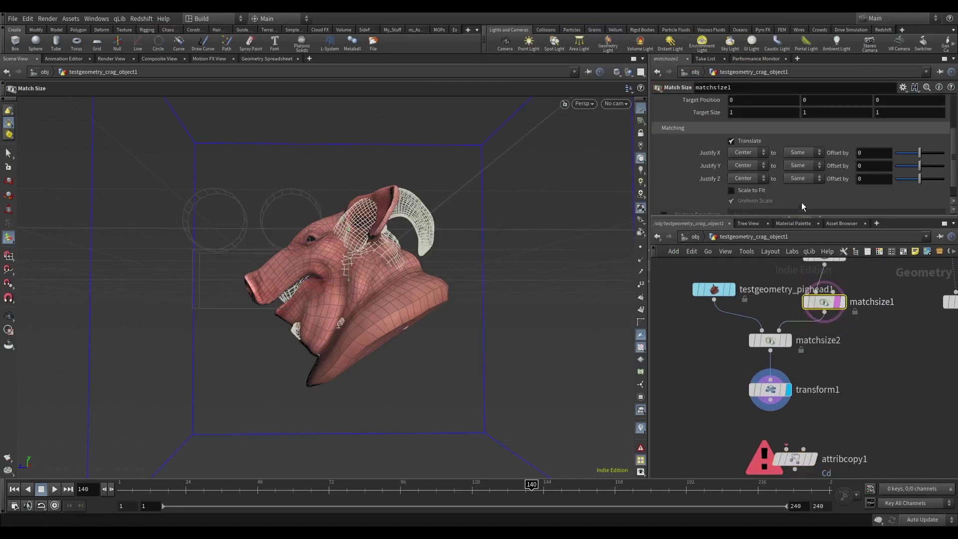
scroll(803, 206, "down", 1)
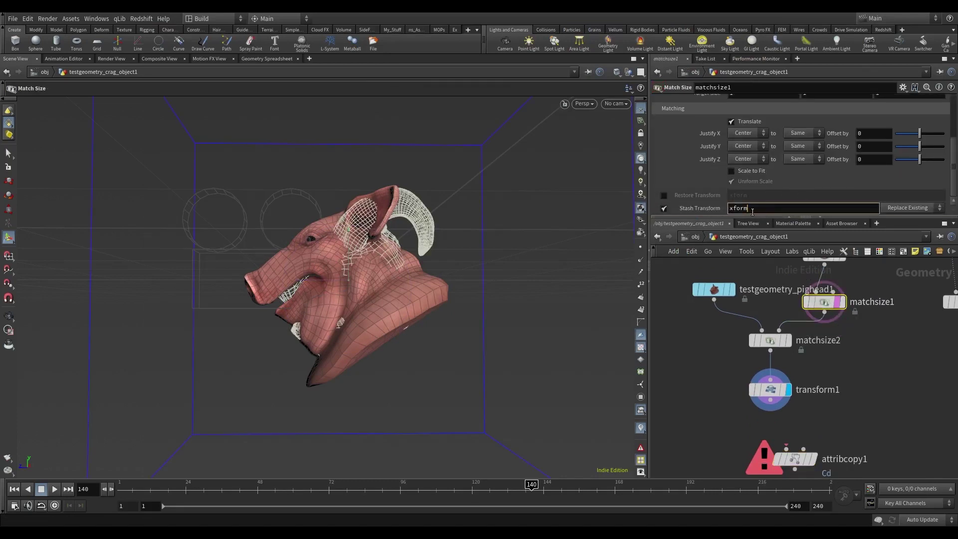
type("creg")
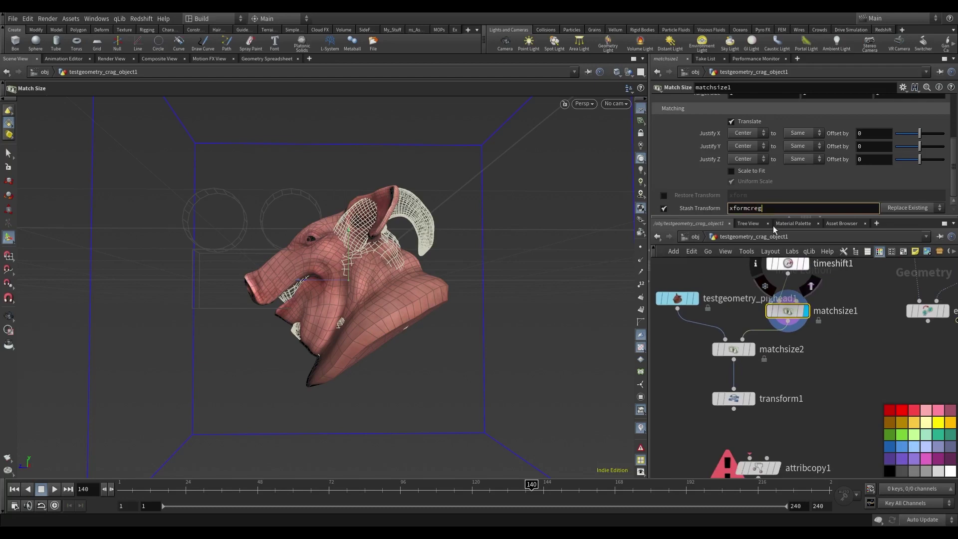
key("Return")
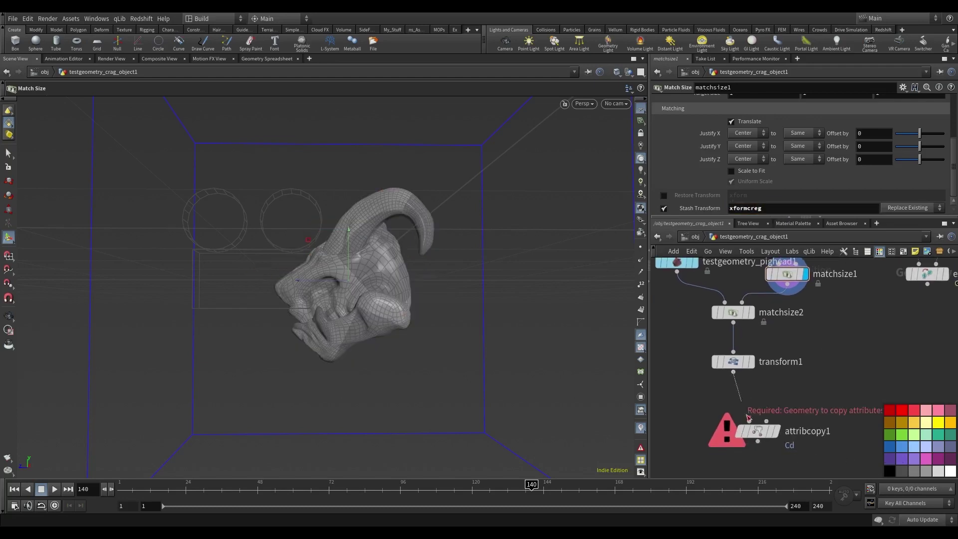
Wire matchsize1 into attribcopy1's second input, display it, and copy the xformcreg attribute.
left_click_drag(766, 421, 785, 319)
left_click_drag(757, 430, 782, 399)
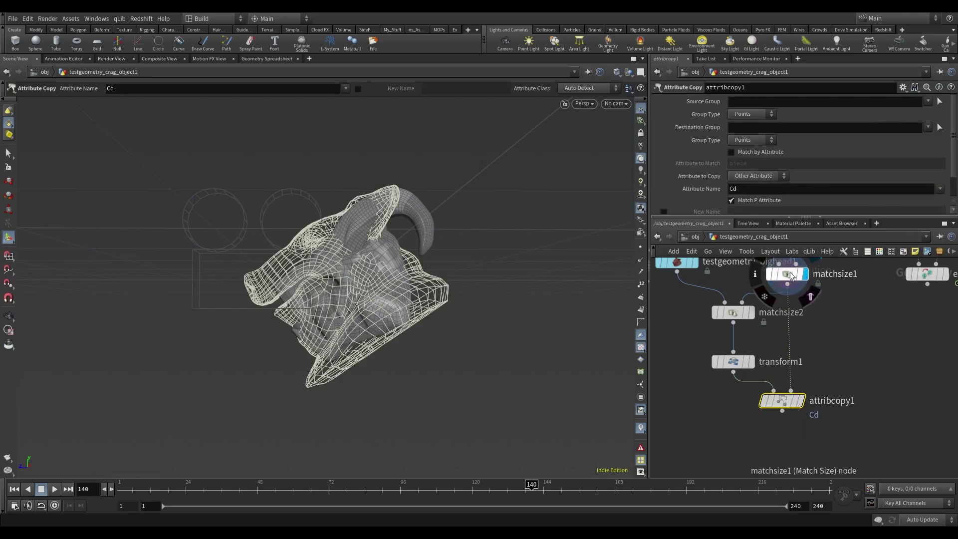
left_click(799, 400)
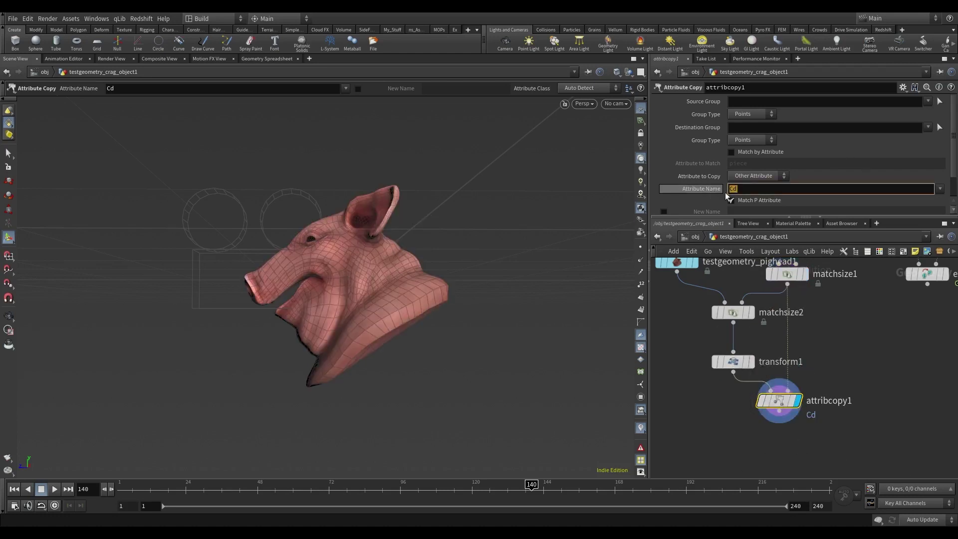
left_click(940, 190)
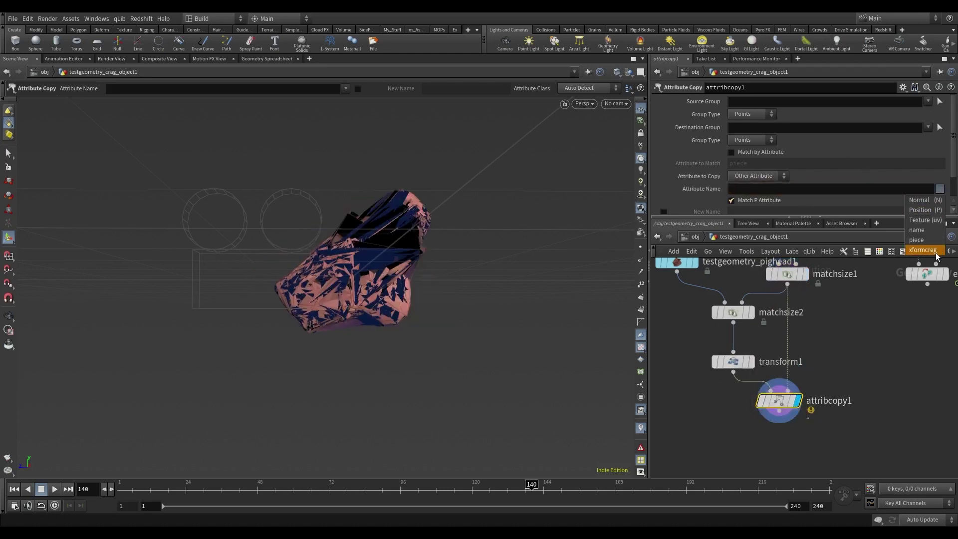
left_click(923, 249)
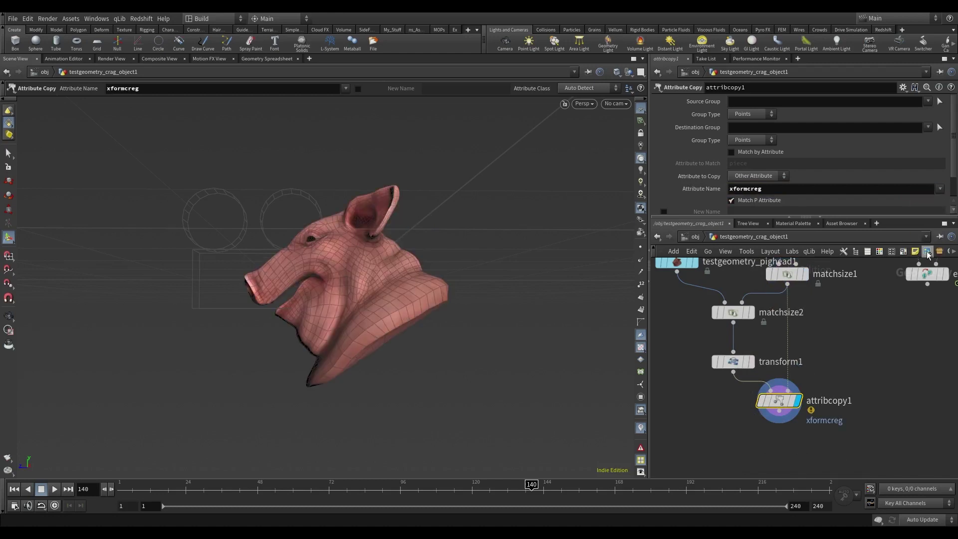
middle_click_drag(894, 409, 897, 370)
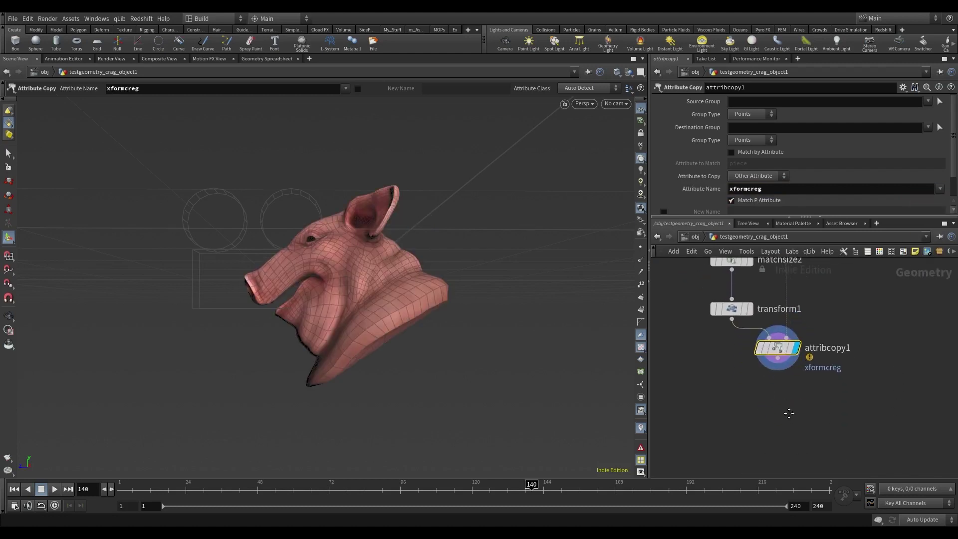
middle_click_drag(767, 425, 759, 413)
Add matchsize3 after attribcopy1 with Restore Transform on, using attribute xformcreg.
key("Tab")
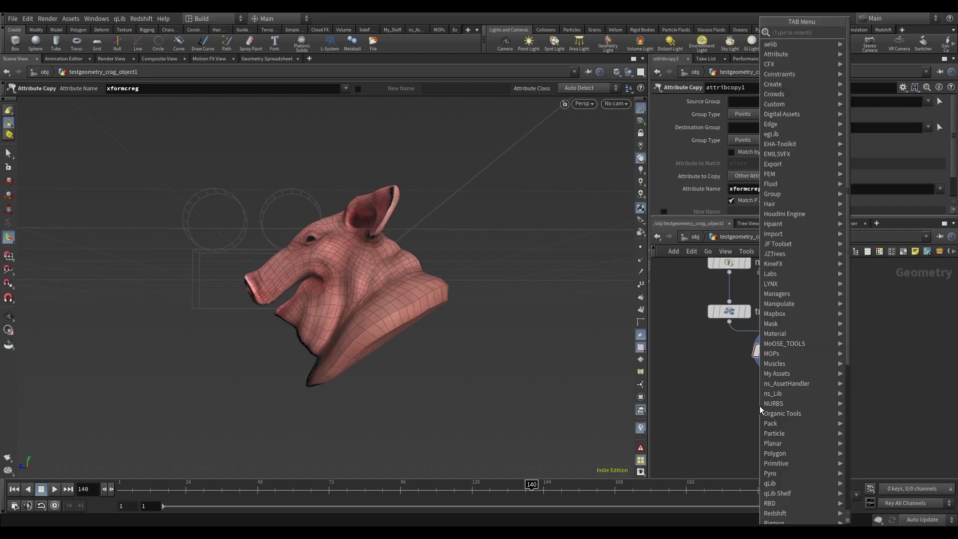
type("mat")
left_click(854, 56)
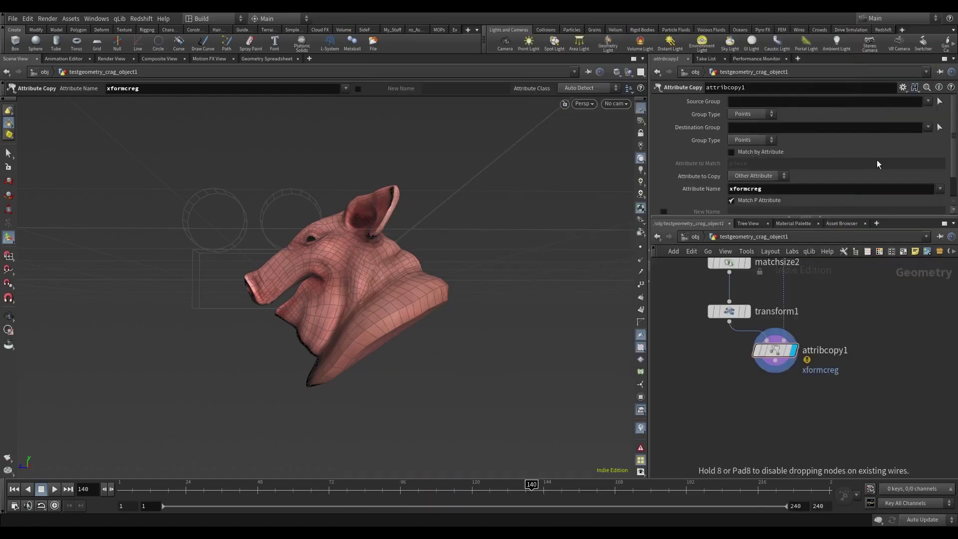
left_click(772, 403)
left_click_drag(774, 360, 765, 389)
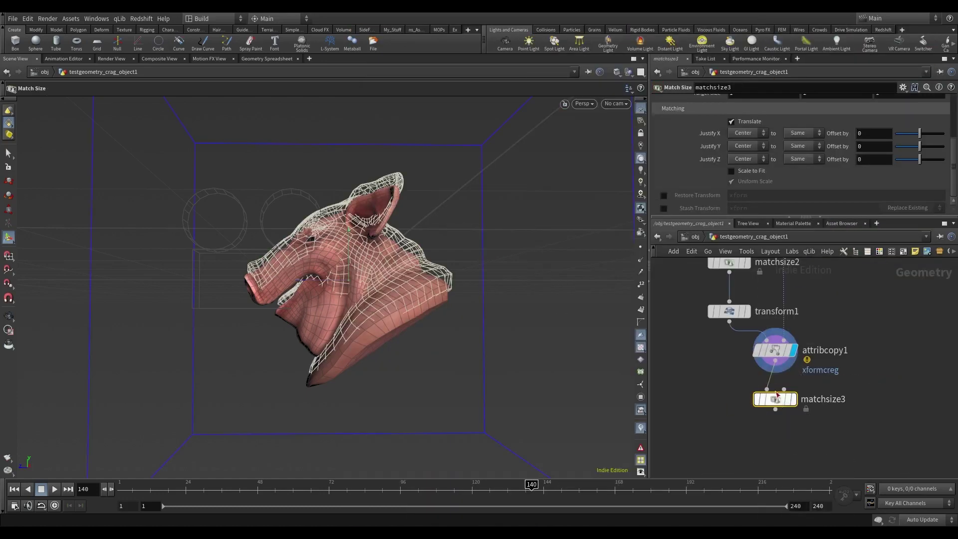
left_click(664, 195)
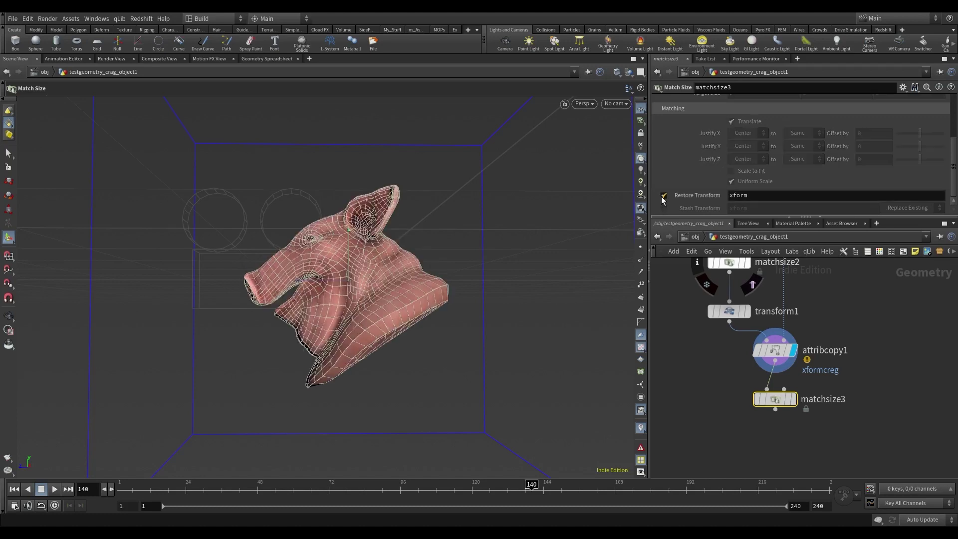
left_click(793, 399)
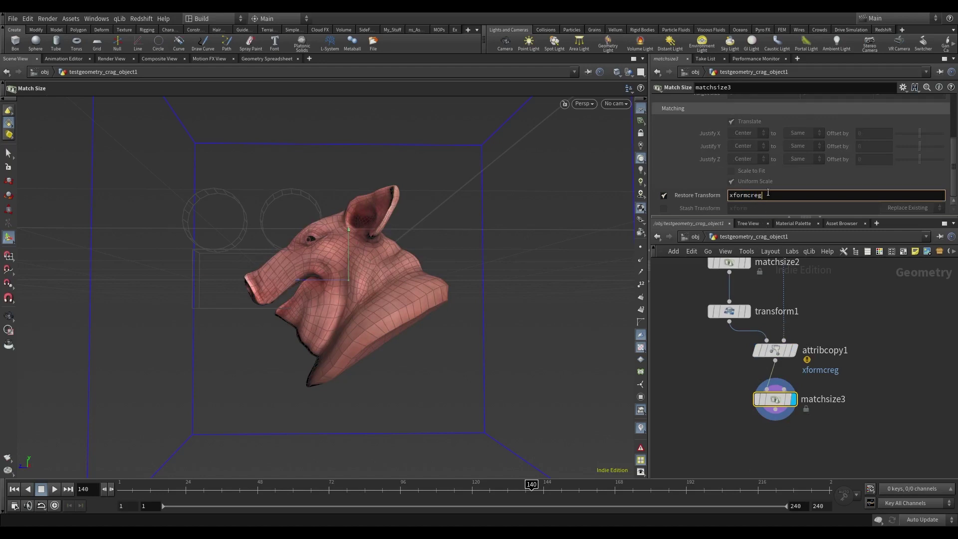
key("Return")
Orbit to view the whole scene, then frame matchsize3 and extracttransform1 in the network.
key("Escape")
scroll(391, 278, "down", 3)
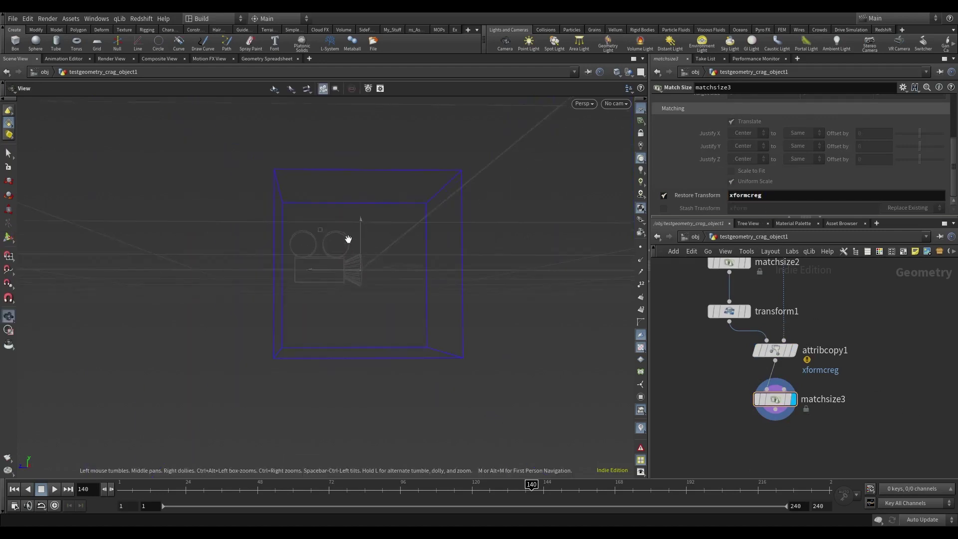
scroll(351, 240, "down", 3)
mouse_move(348, 291)
left_mouse_down()
mouse_move(385, 273)
mouse_move(337, 275)
left_mouse_up()
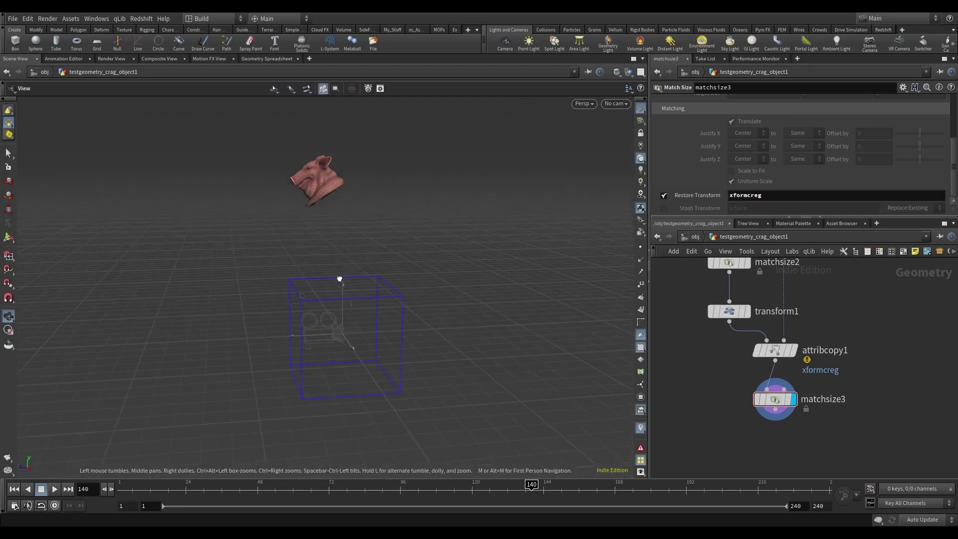
key("Return")
scroll(828, 446, "down", 2)
scroll(806, 449, "down", 3)
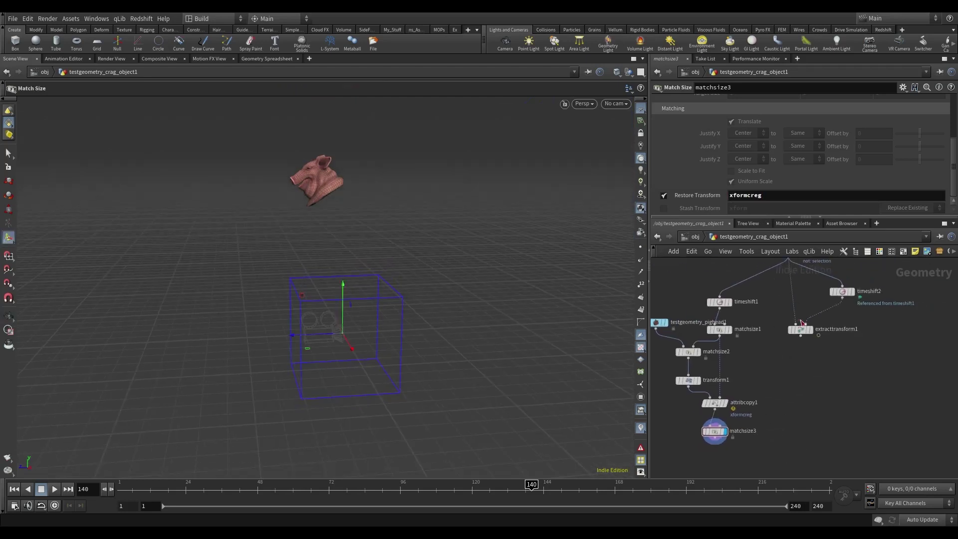
middle_click_drag(791, 429, 797, 368)
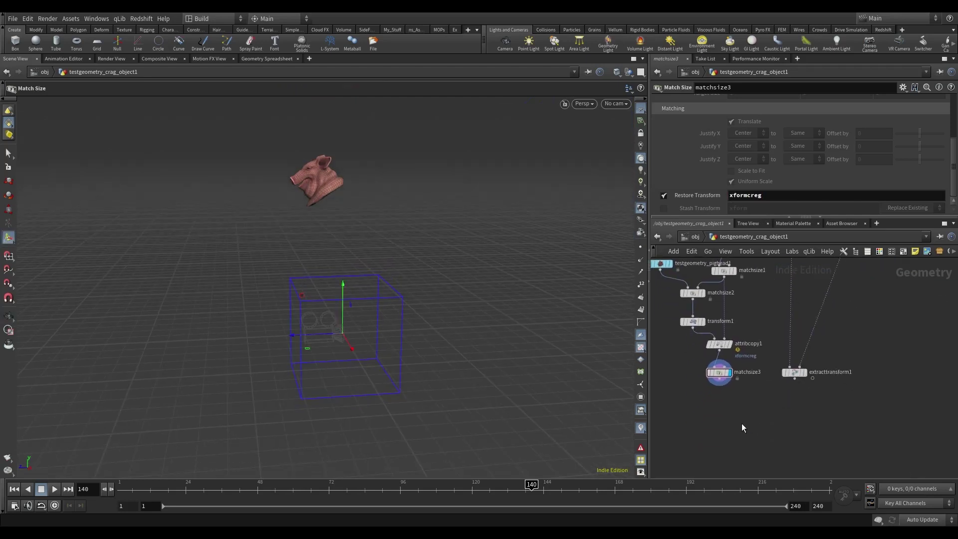
scroll(743, 409, "up", 1)
Add transformpieces1 fed by matchsize3 and extracttransform1, with Invert Transformation on.
key("Tab")
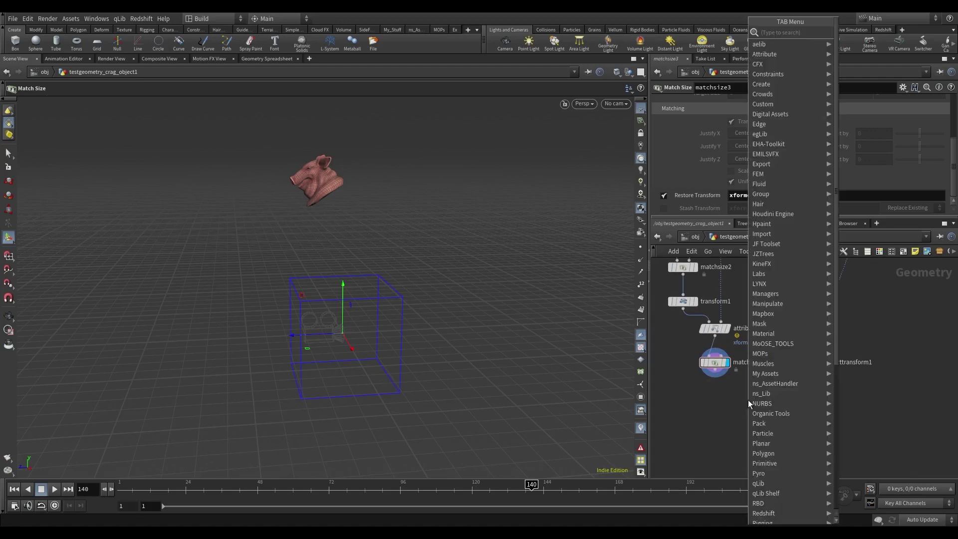
type("t")
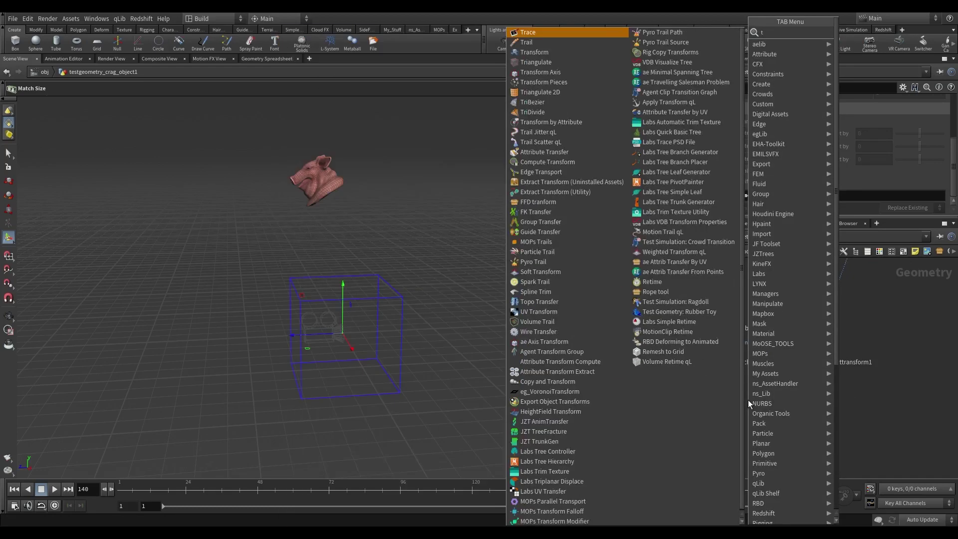
type("ra")
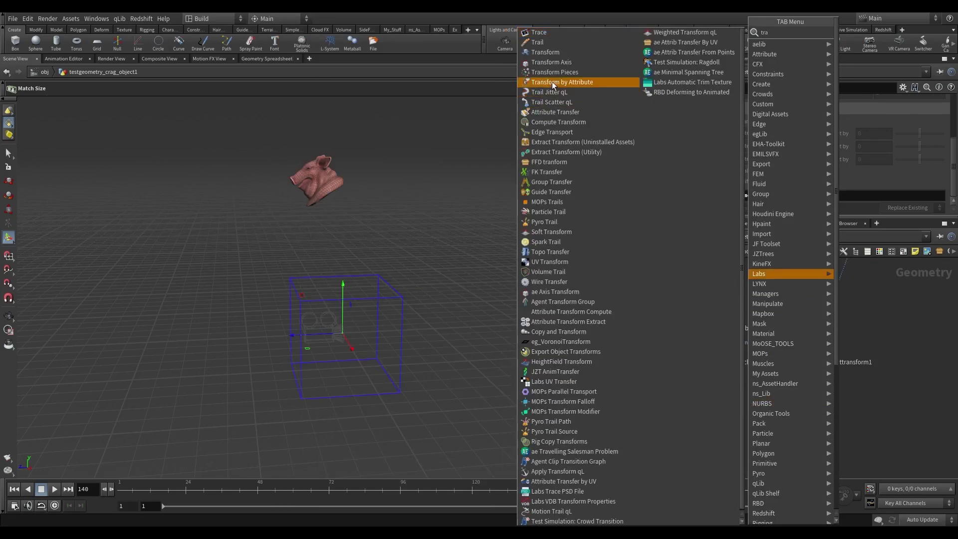
left_click(554, 72)
left_click(748, 410)
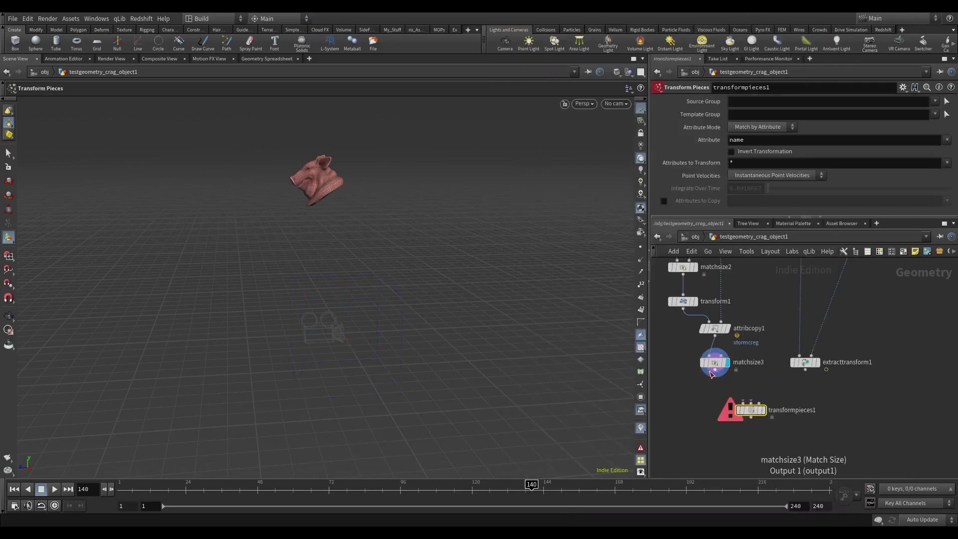
left_click_drag(711, 373, 757, 410)
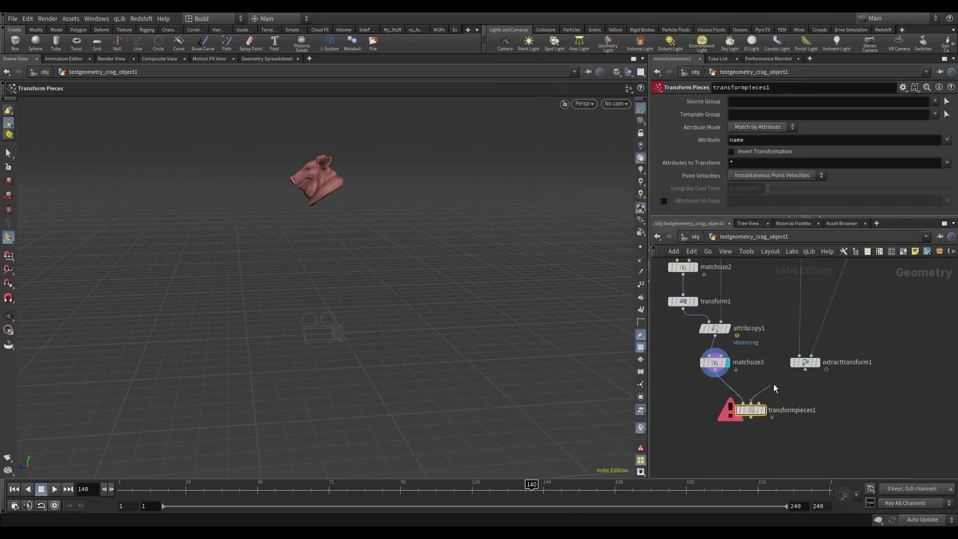
left_click(763, 407)
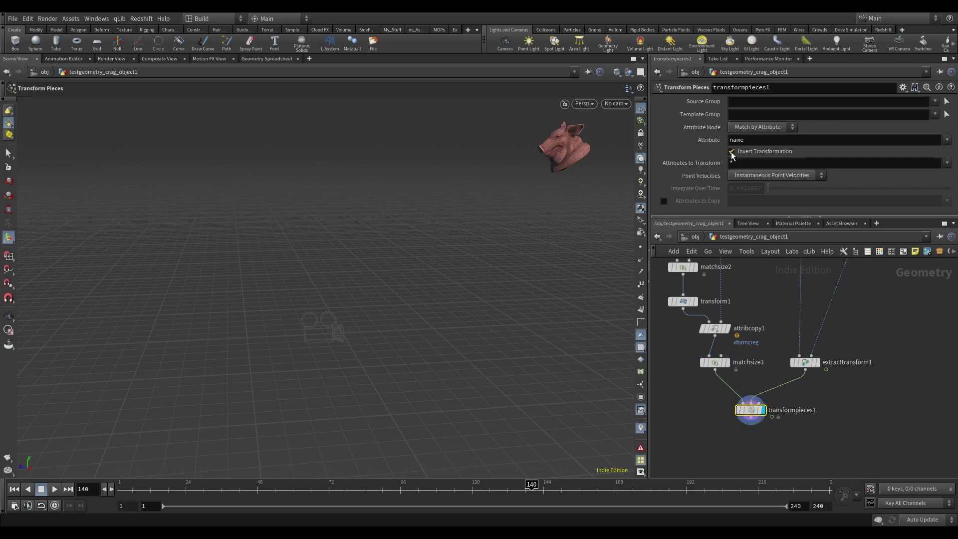
key("Escape")
left_click_drag(280, 250, 361, 339)
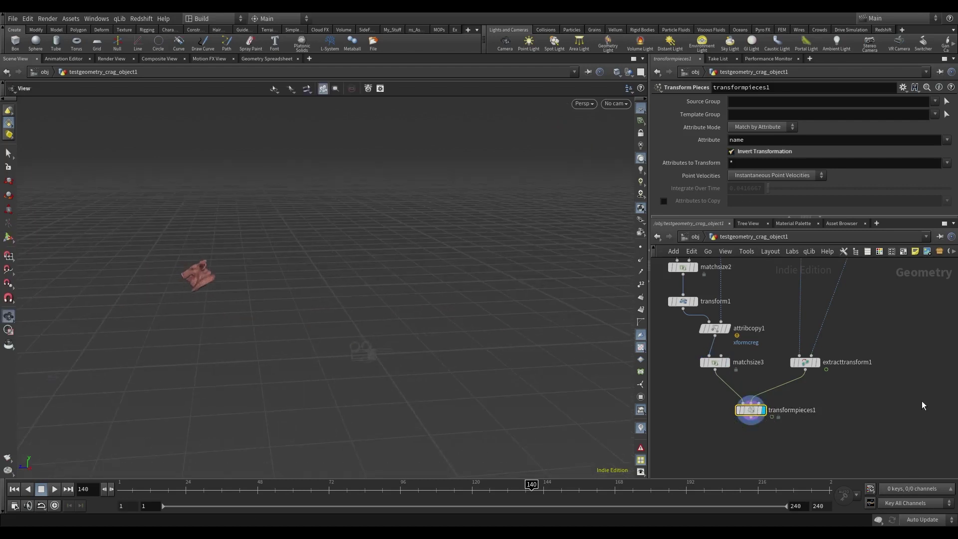
scroll(887, 389, "down", 3)
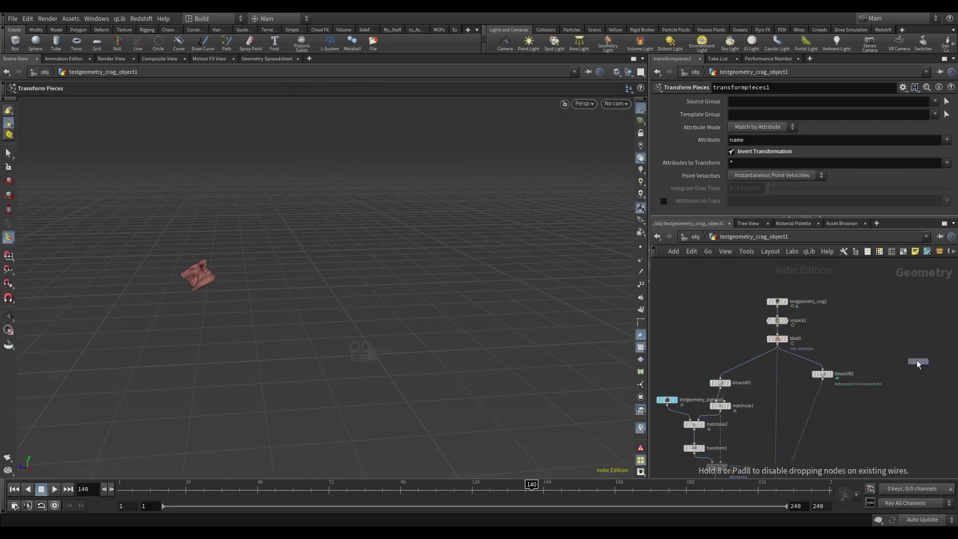
Create blast2 from the head Blast, deleting the head group, and place it beside transformpieces1.
left_click(917, 360)
left_click(731, 137)
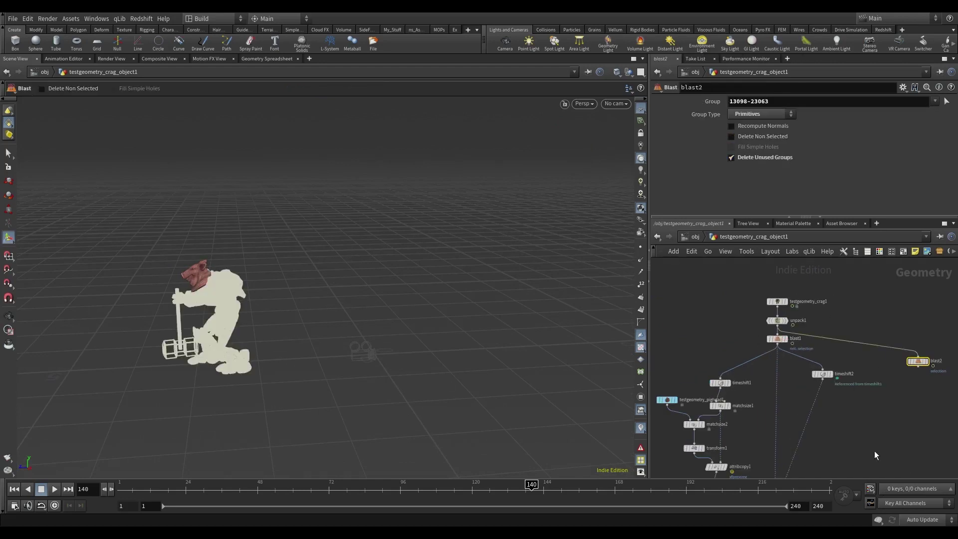
left_click(915, 381)
scroll(857, 399, "up", 5)
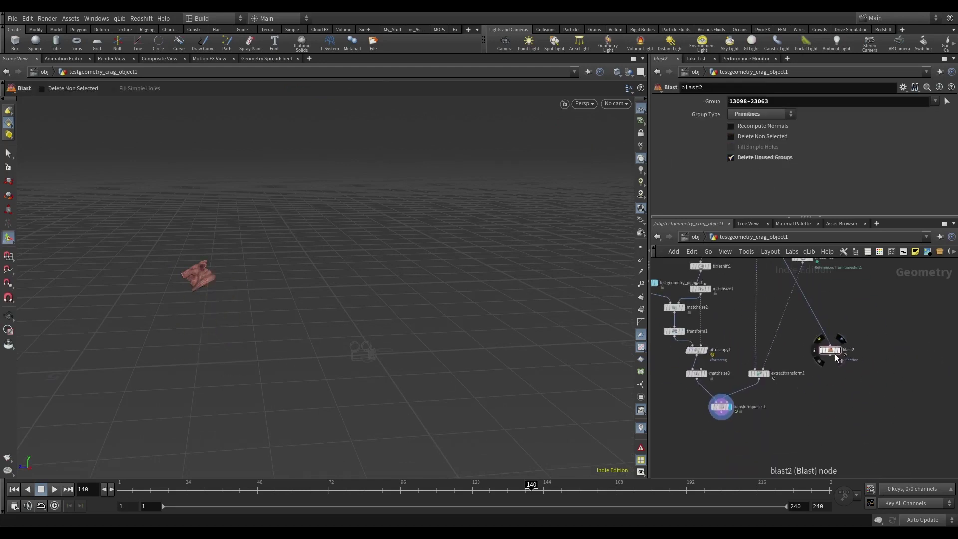
left_click_drag(792, 424, 753, 428)
middle_click_drag(778, 429, 846, 351)
left_click_drag(846, 353, 823, 390)
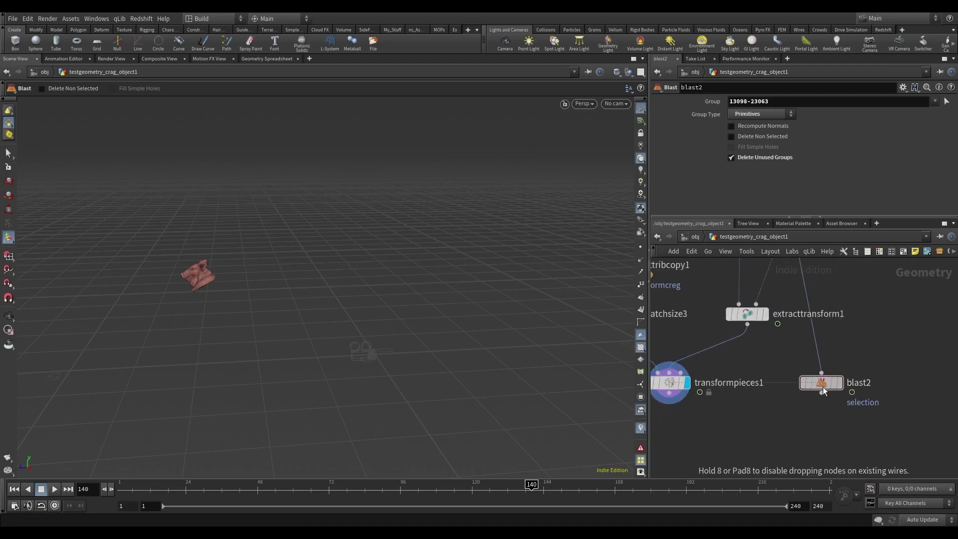
Merge transformpieces1 and blast2 into merge1 and orbit around the combined character.
mouse_move(830, 456)
left_mouse_down()
mouse_move(663, 384)
mouse_move(752, 453)
left_mouse_up()
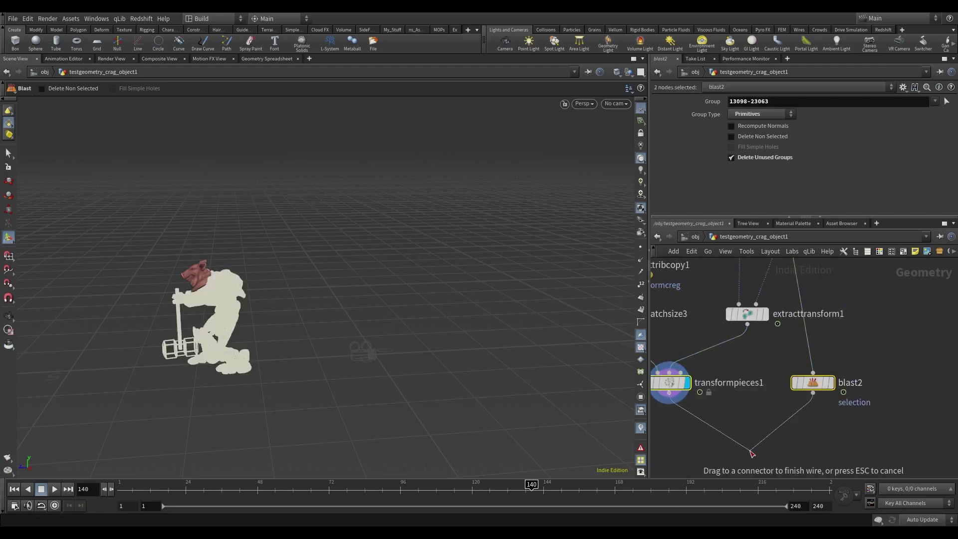
left_click(746, 440)
key("Escape")
left_click_drag(350, 299, 420, 284)
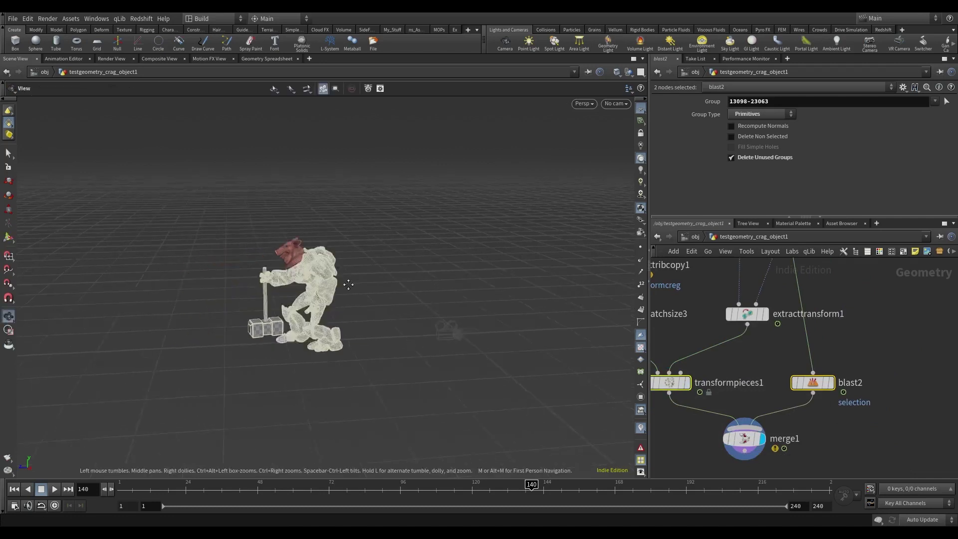
key("Return")
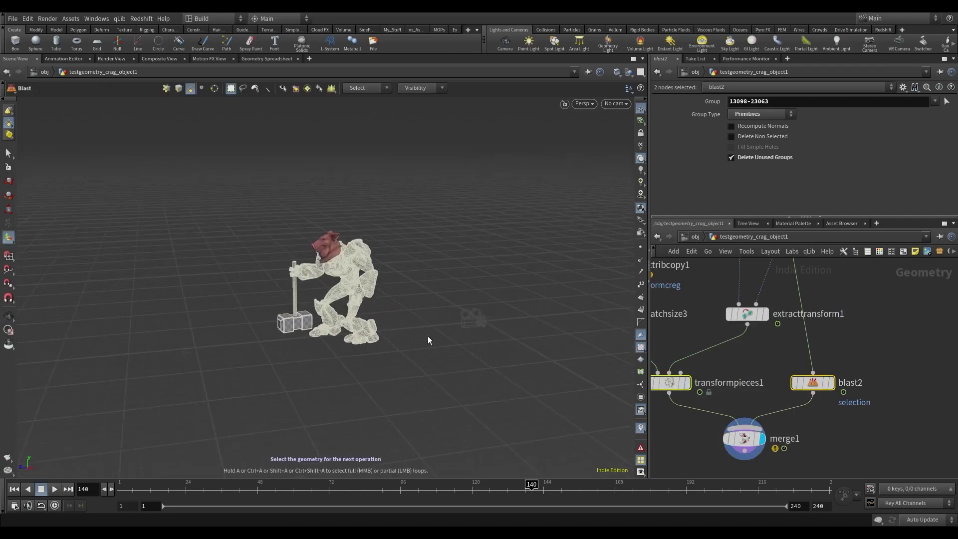
Scrub frames and inspect the neck join and extracttransform1's point info.
left_click_drag(198, 485, 493, 456)
key("Escape")
scroll(376, 227, "up", 2)
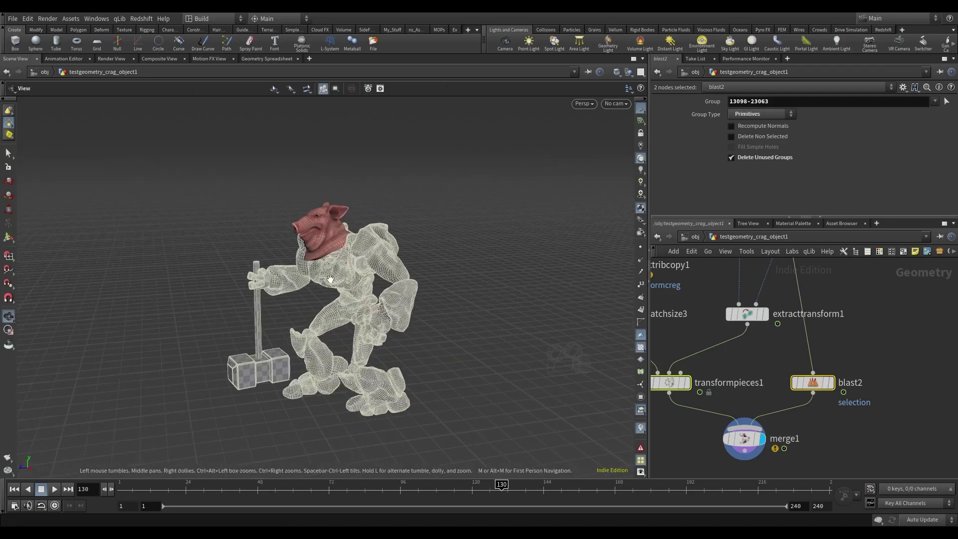
scroll(376, 227, "up", 5)
left_click_drag(376, 227, 399, 229)
middle_click(746, 313)
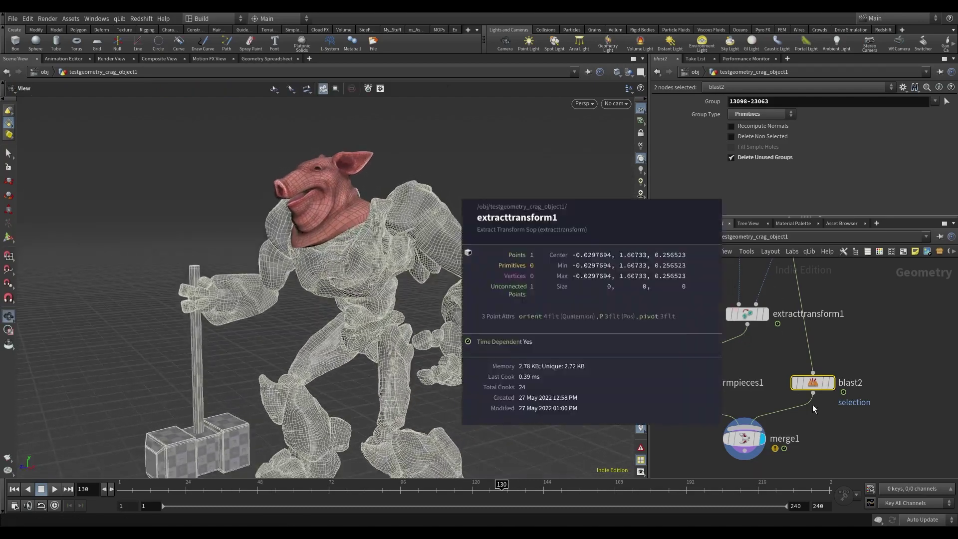
key("Return")
middle_click_drag(770, 345, 863, 460)
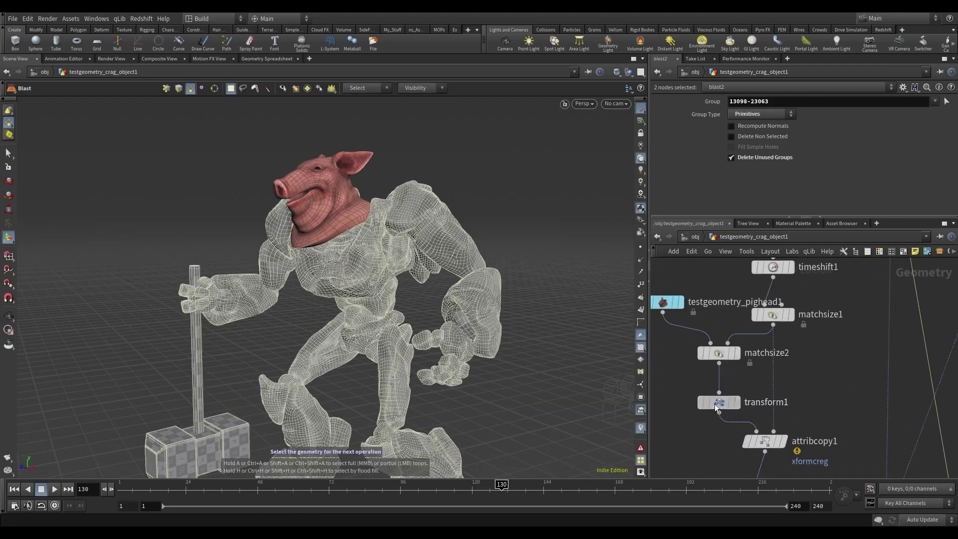
Show transform1's handle (uniform scale 1.33) and orbit to inspect the pig head's fit on the neck.
left_click(716, 407)
key("Return")
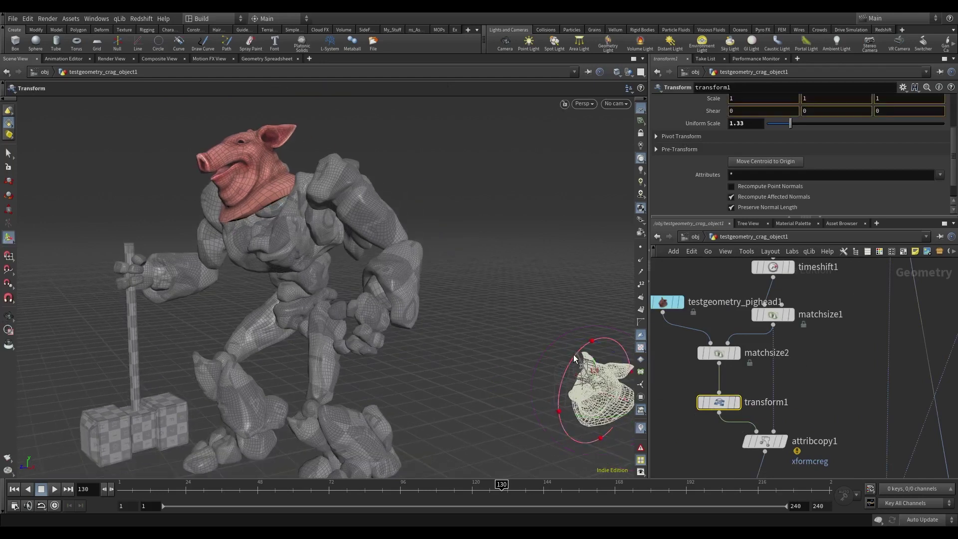
key("Escape")
mouse_move(564, 367)
left_mouse_down()
mouse_move(308, 245)
mouse_move(319, 251)
left_mouse_up()
key("Return")
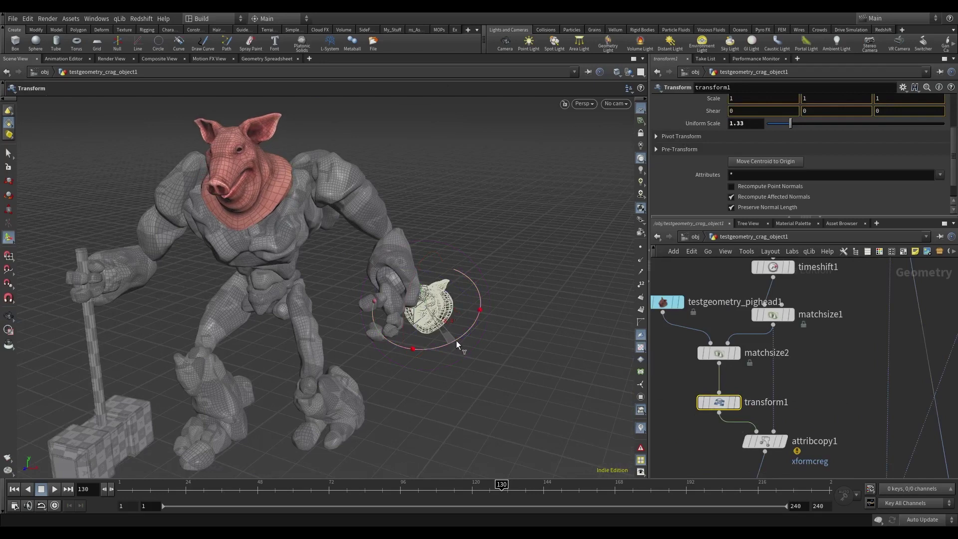
key("Escape")
mouse_move(456, 340)
left_mouse_down()
mouse_move(232, 158)
mouse_move(532, 370)
mouse_move(538, 399)
mouse_move(269, 150)
mouse_move(449, 299)
left_mouse_up()
key("Return")
key("Escape")
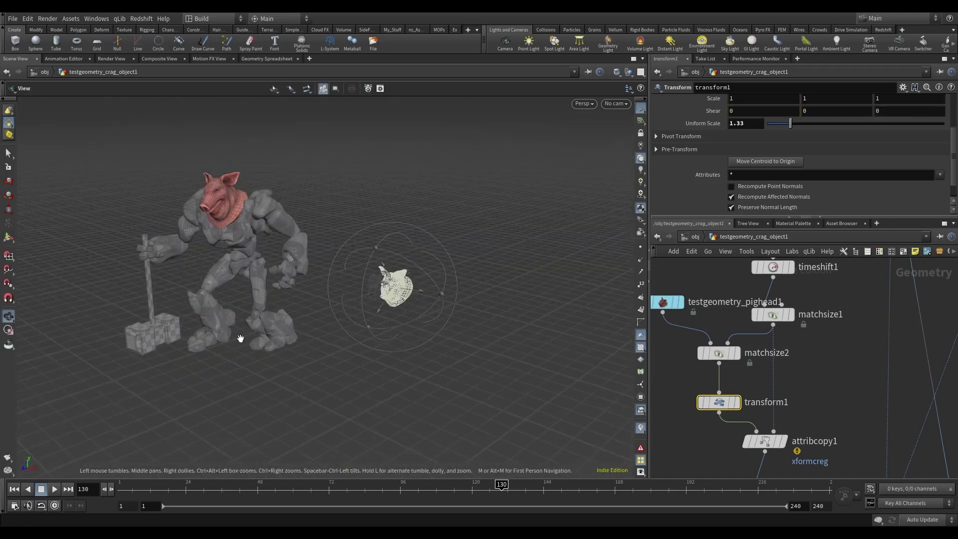
key("Return")
middle_click_drag(831, 385, 787, 300)
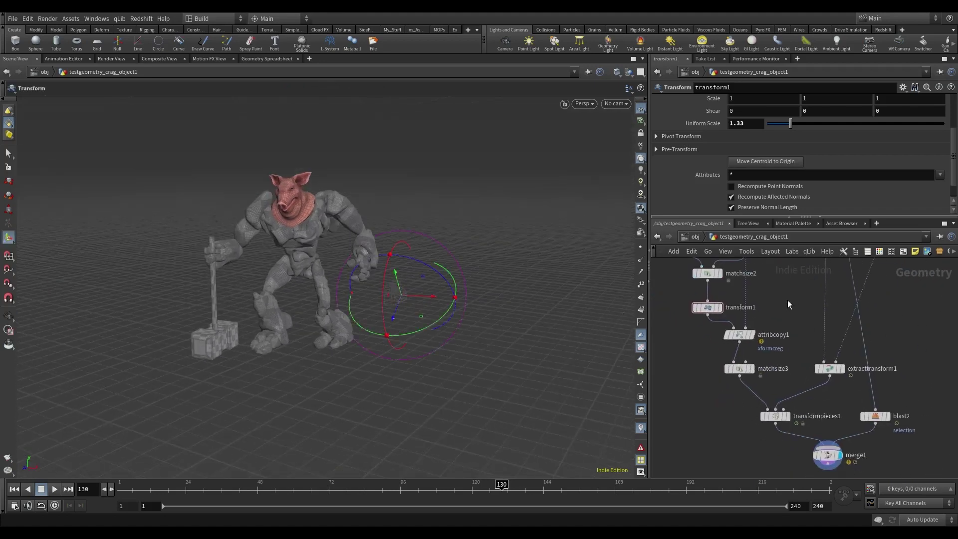
scroll(736, 397, "down", 2)
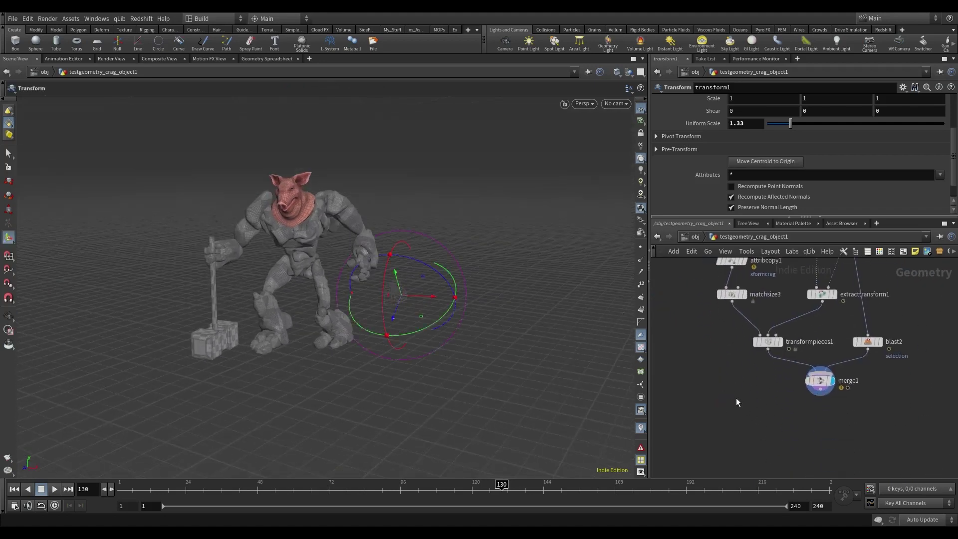
Display merge1 and scrub to frame 240 to confirm the pig head follows the crag.
left_click(822, 385)
mouse_move(316, 284)
left_mouse_down()
mouse_move(267, 284)
mouse_move(306, 348)
left_mouse_up()
mouse_move(293, 475)
left_mouse_down()
mouse_move(284, 453)
mouse_move(447, 422)
mouse_move(657, 434)
mouse_move(846, 402)
mouse_move(935, 426)
left_mouse_up()
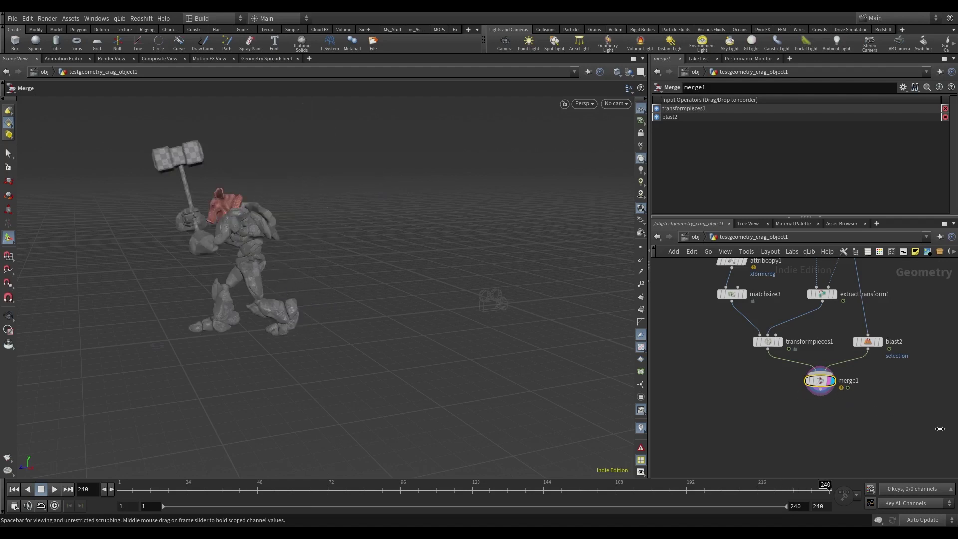